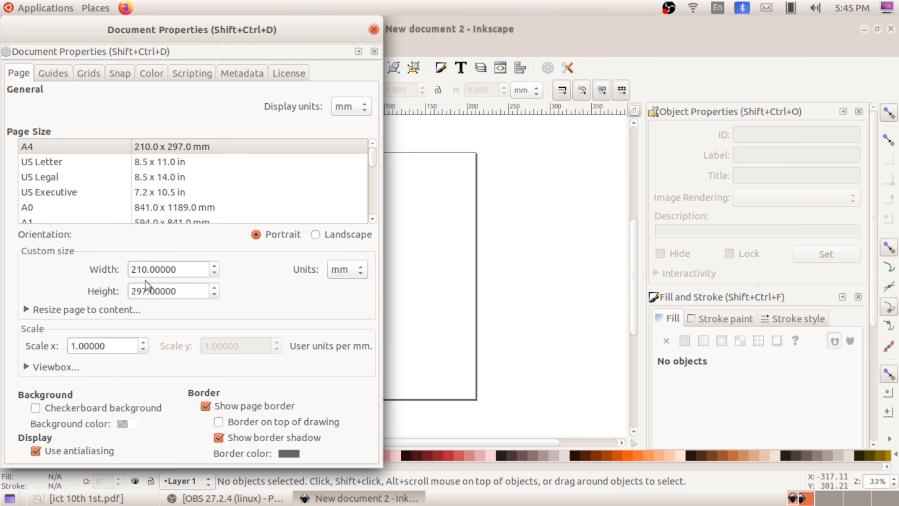
Close the document properties and draw a 210 x 297 mm rectangle covering the whole page.
click(374, 28)
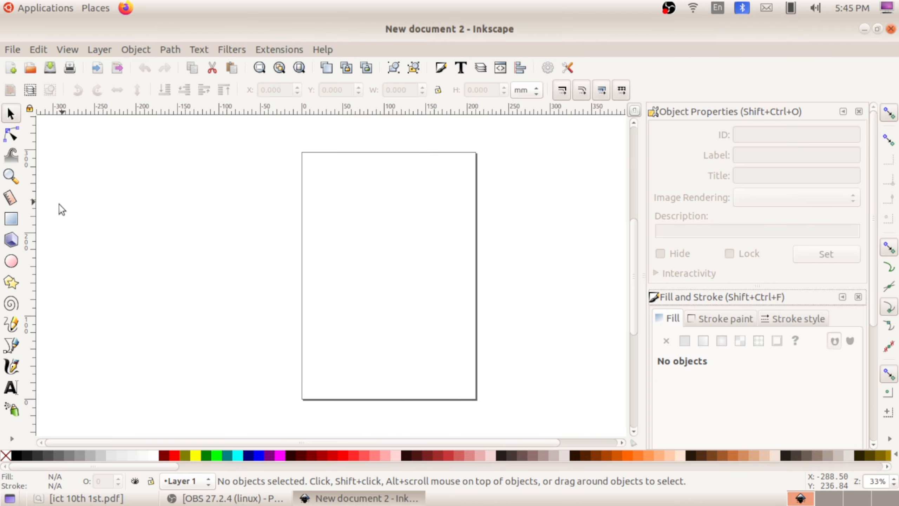
click(11, 218)
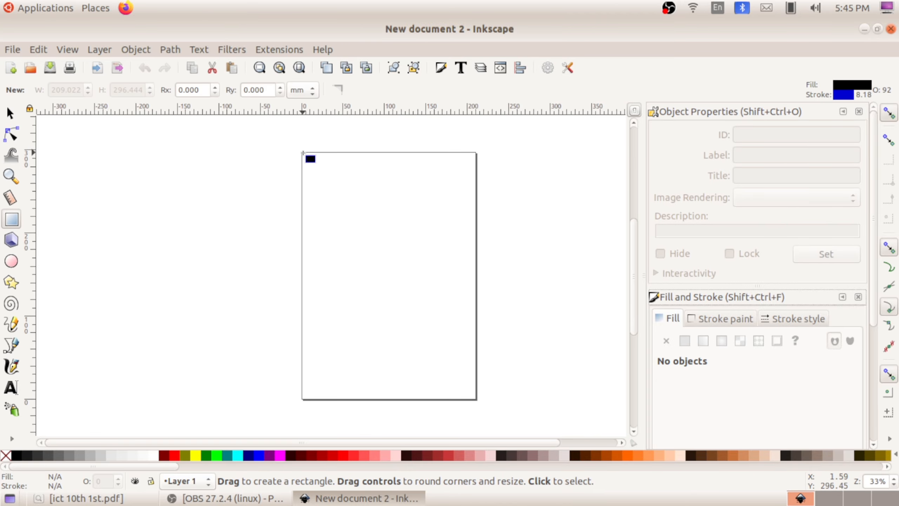
mouse_move(302, 152)
mouse_down()
mouse_move(457, 355)
mouse_move(477, 401)
mouse_up()
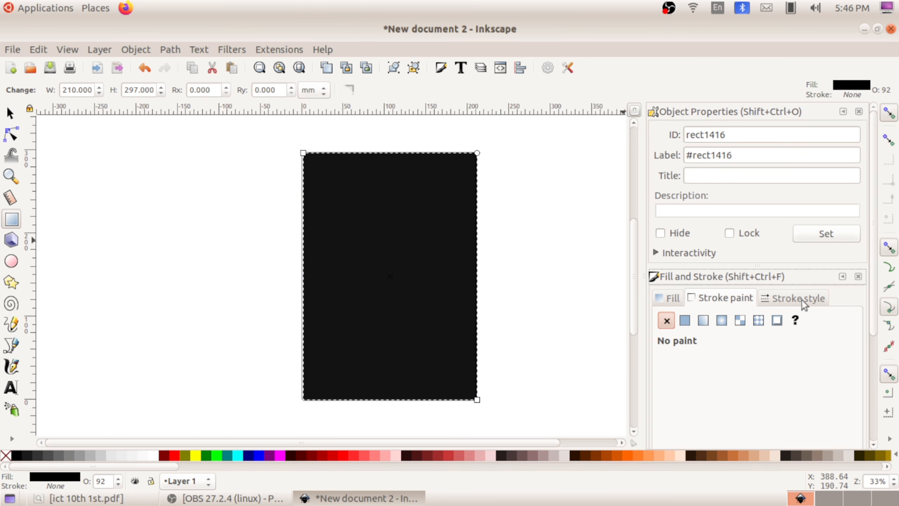
Try several palette colours on the page rectangle, settling on a flat red fill (255, 0, 0) with alpha 212.
click(802, 299)
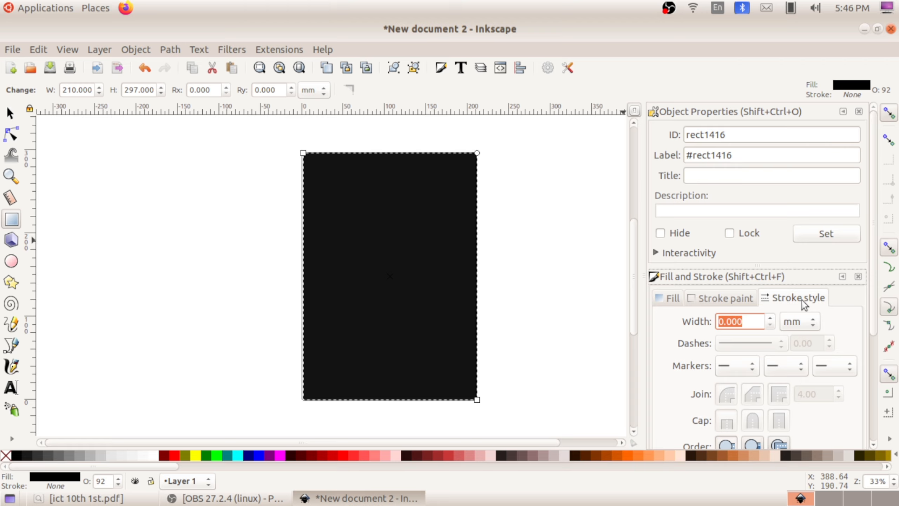
click(739, 299)
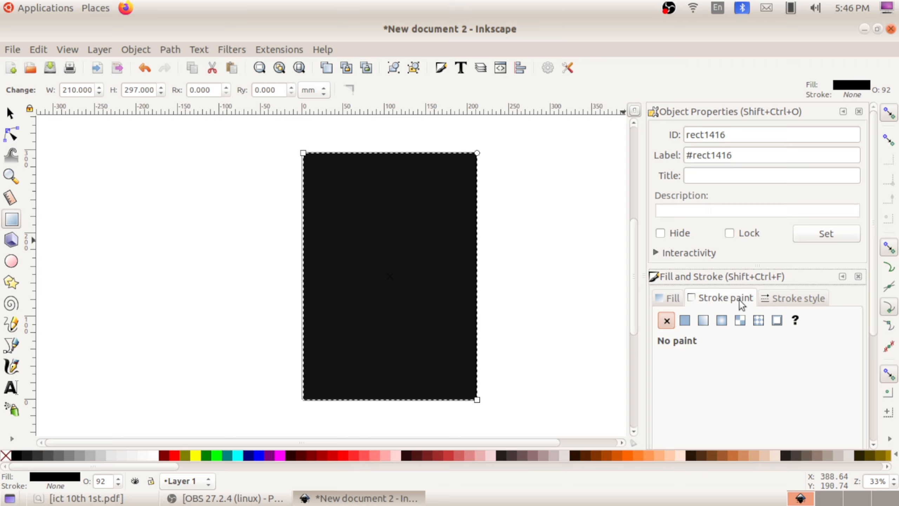
click(670, 301)
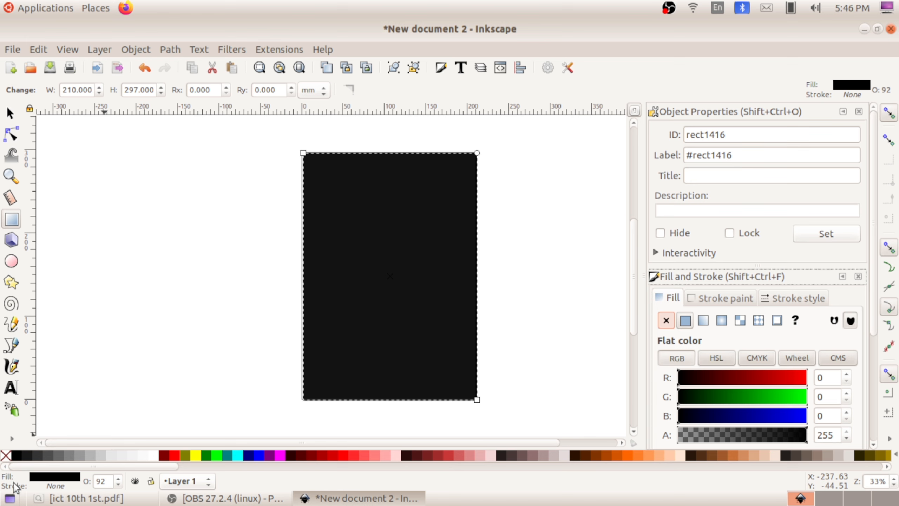
click(96, 460)
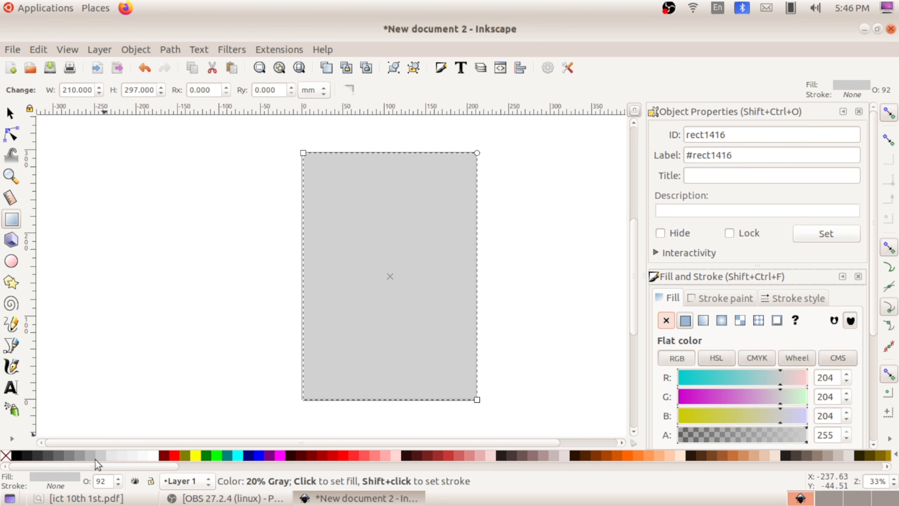
click(125, 459)
click(177, 457)
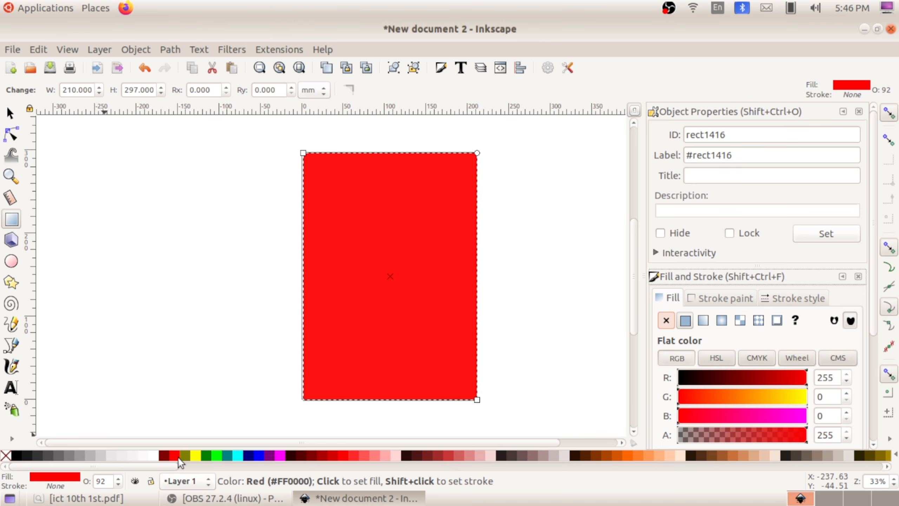
click(328, 457)
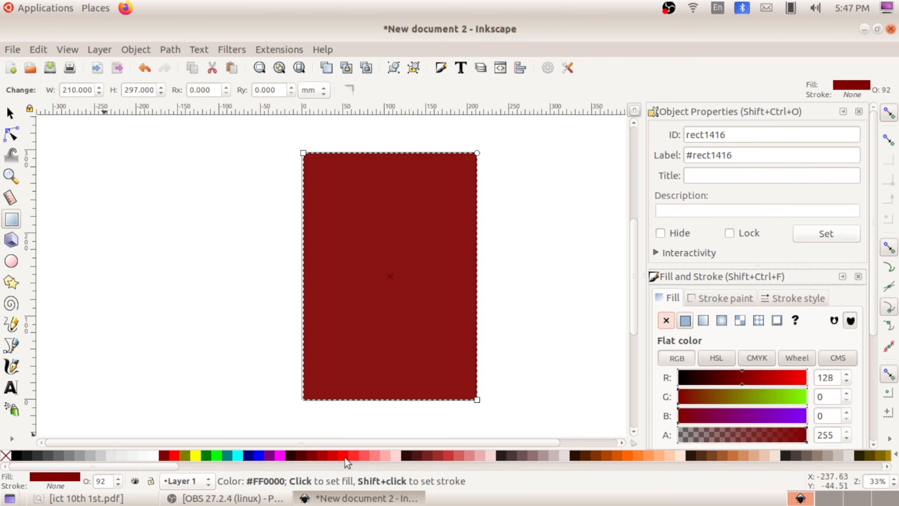
click(345, 458)
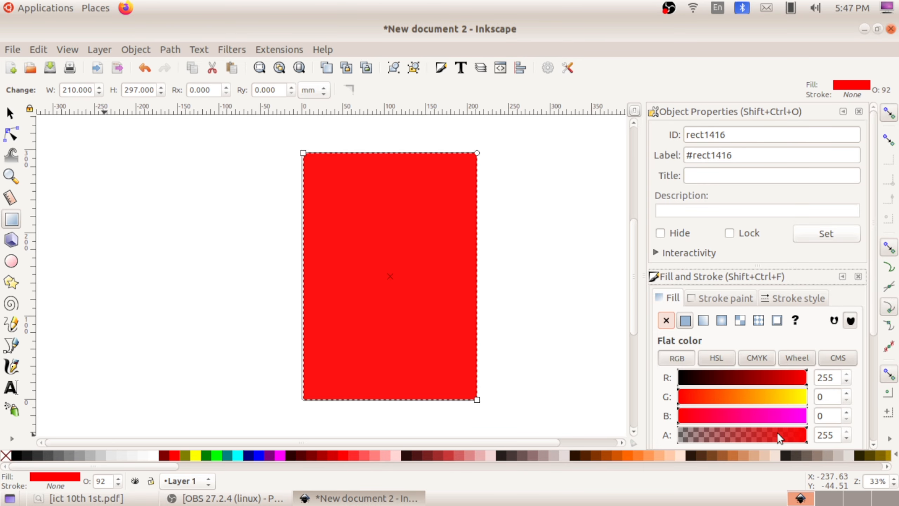
mouse_move(777, 432)
mouse_down()
mouse_move(703, 433)
mouse_move(799, 432)
mouse_move(785, 431)
mouse_up()
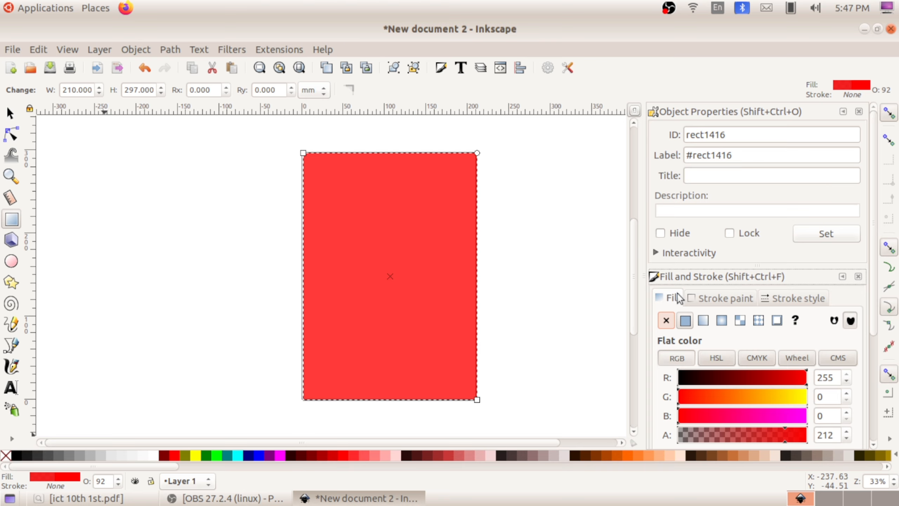
Give the rectangle a linear gradient fill running diagonally from near its upper-left corner to near its lower-right corner.
click(711, 297)
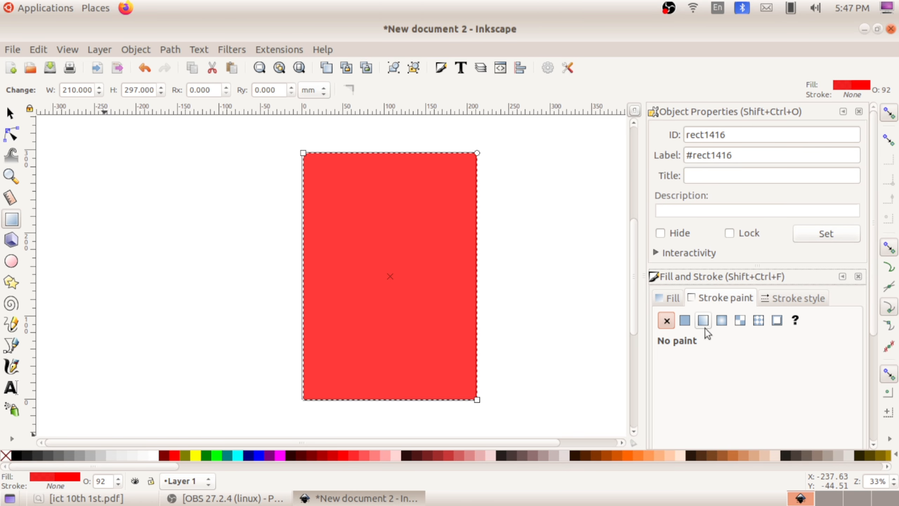
click(674, 298)
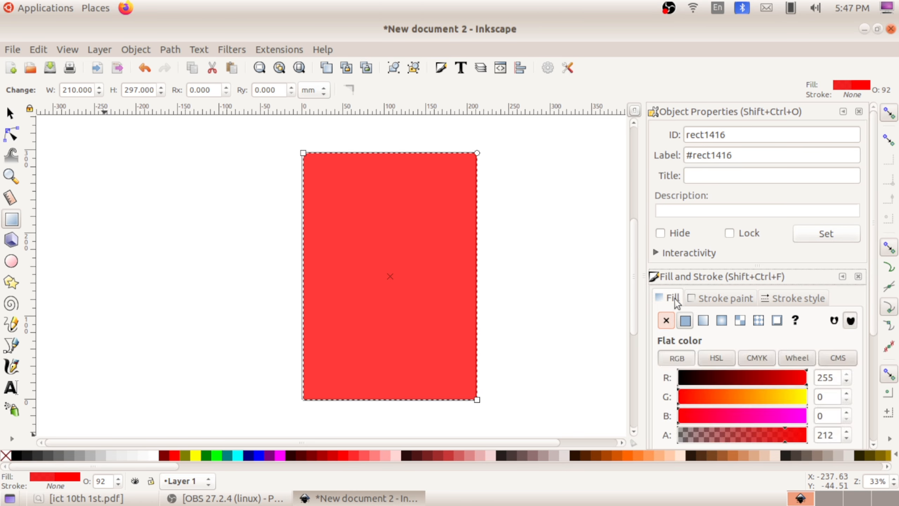
click(721, 321)
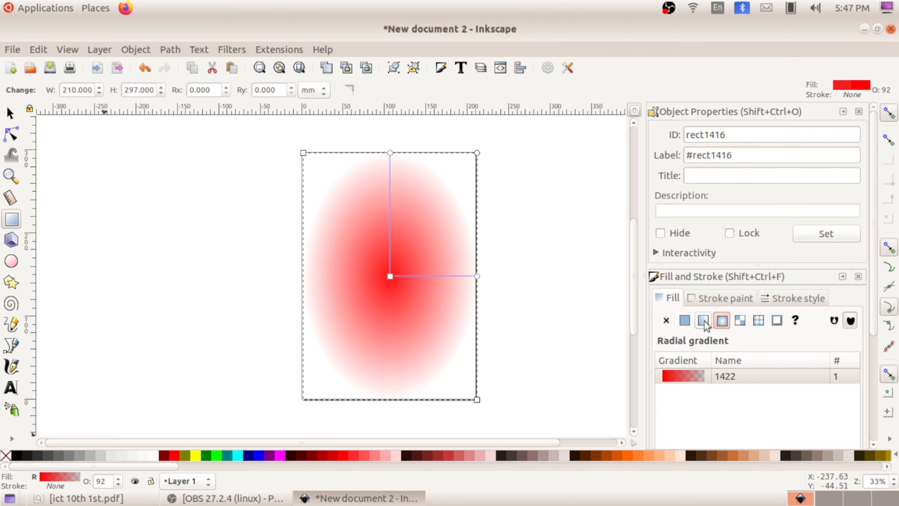
click(704, 322)
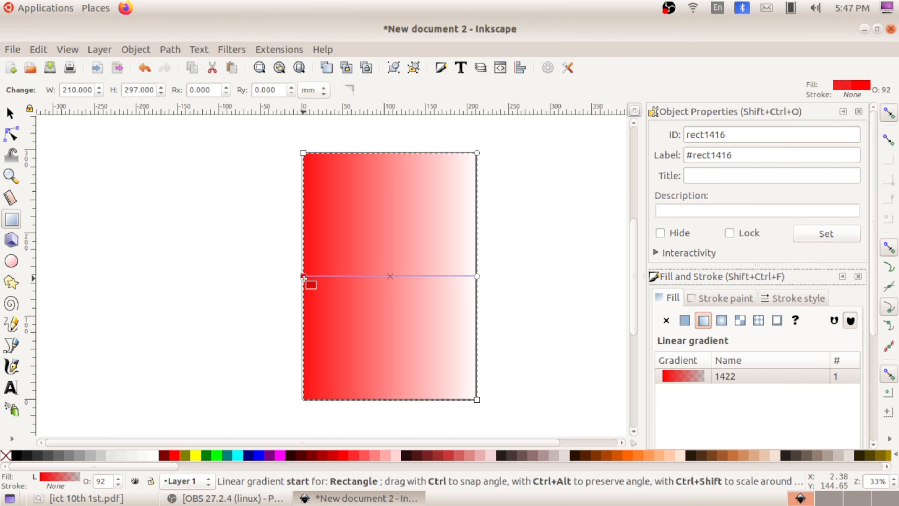
drag(303, 276, 323, 178)
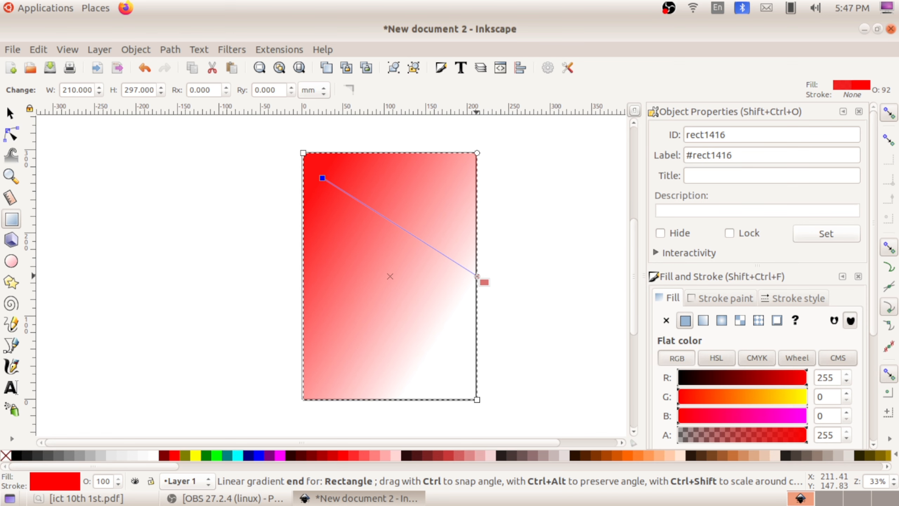
drag(478, 276, 460, 383)
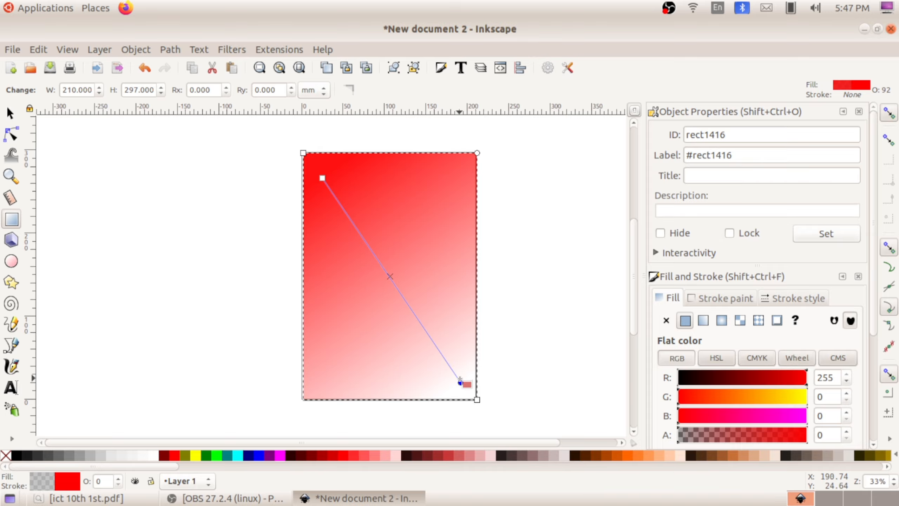
Set the gradient's end stop colour to blue with R 9, G 0, B 232.
click(741, 377)
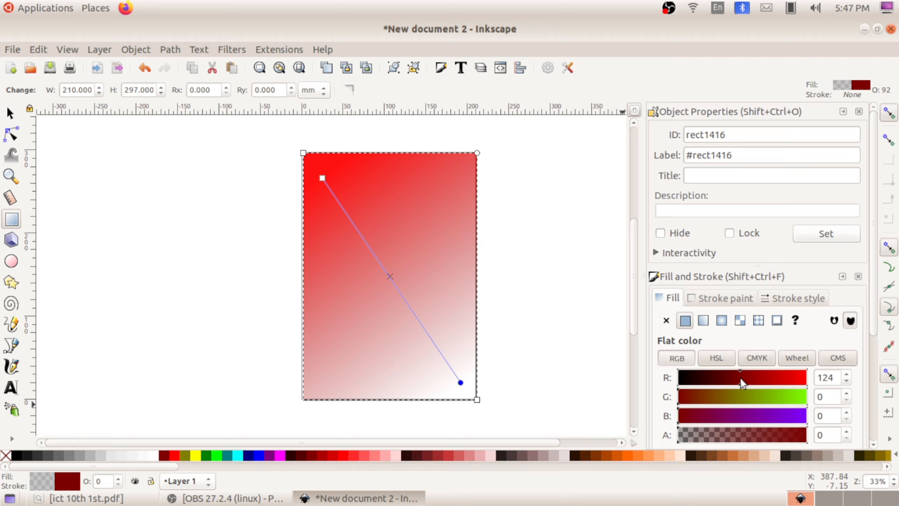
click(707, 378)
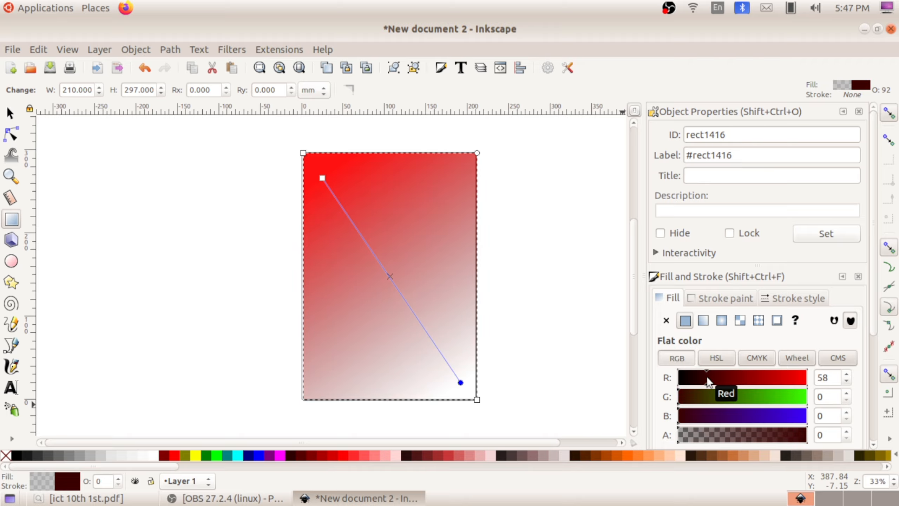
click(682, 377)
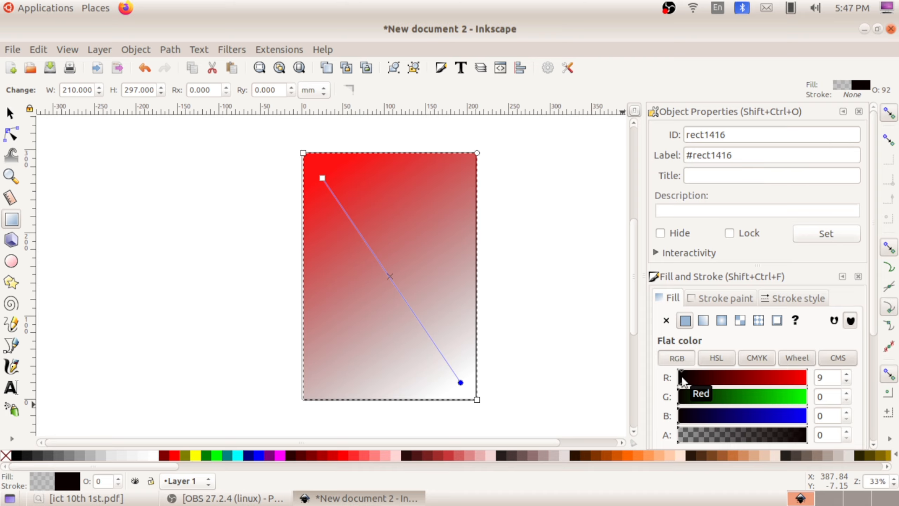
click(723, 415)
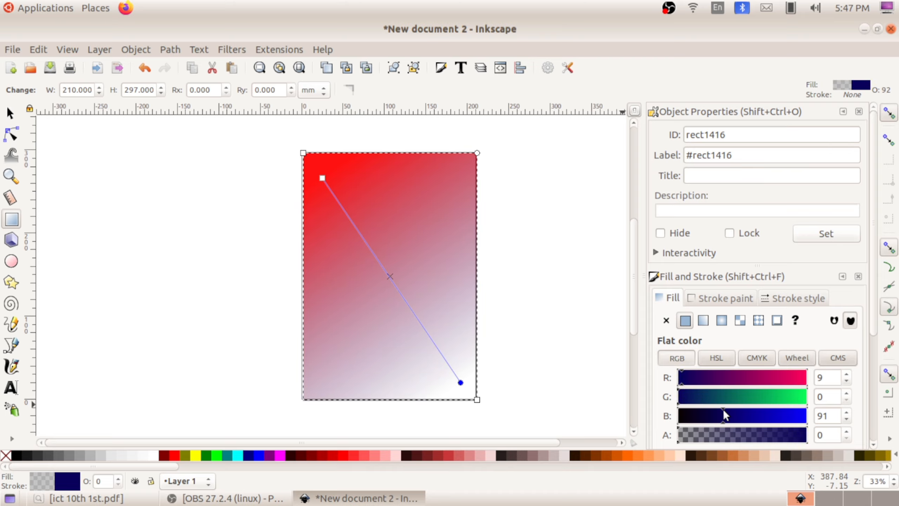
click(796, 417)
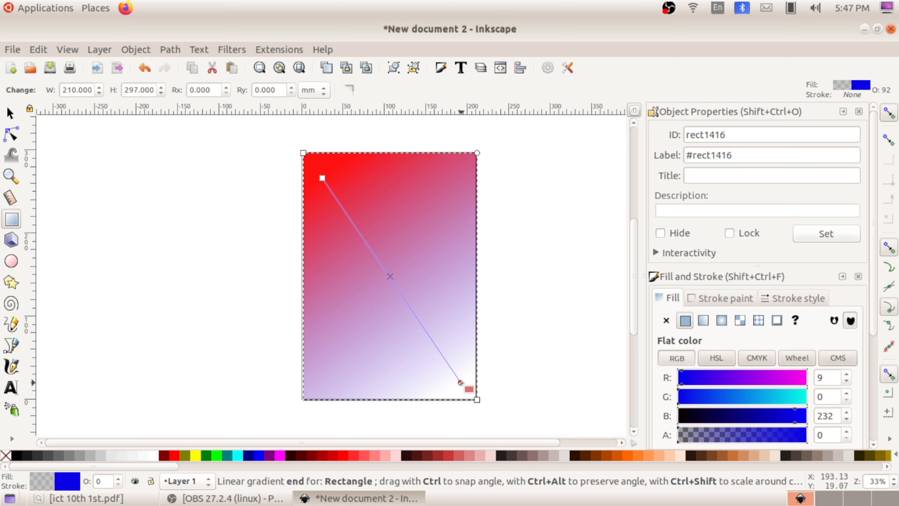
Extend the gradient's end point diagonally well beyond the rectangle's lower-right corner.
drag(460, 383, 559, 394)
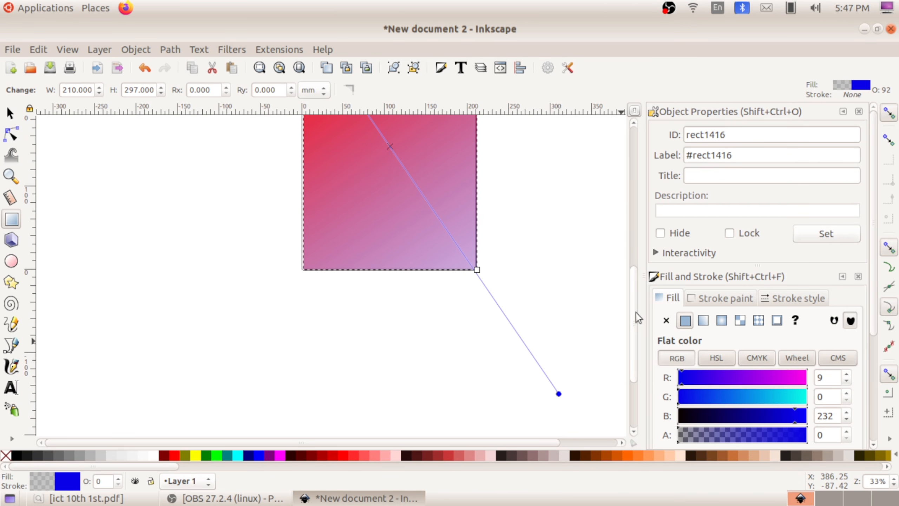
drag(637, 312, 625, 251)
scroll(625, 252, down, 3)
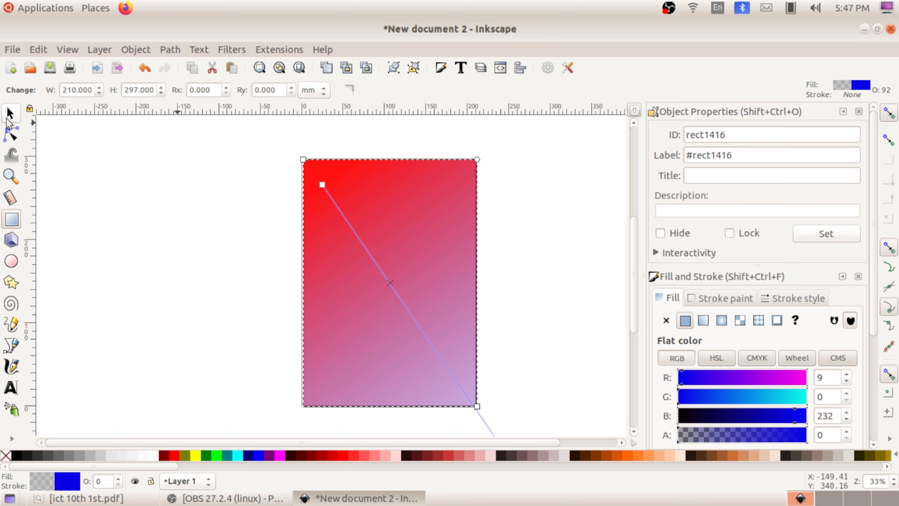
Align the gradient rectangle with the page by setting its X and Y position to 0, then deselect it.
click(10, 114)
click(359, 248)
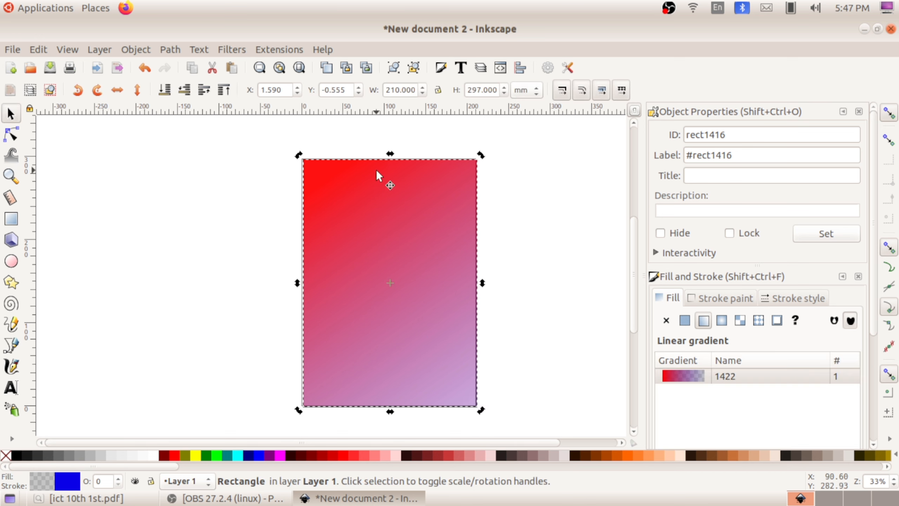
click(280, 92)
triple_click(281, 91)
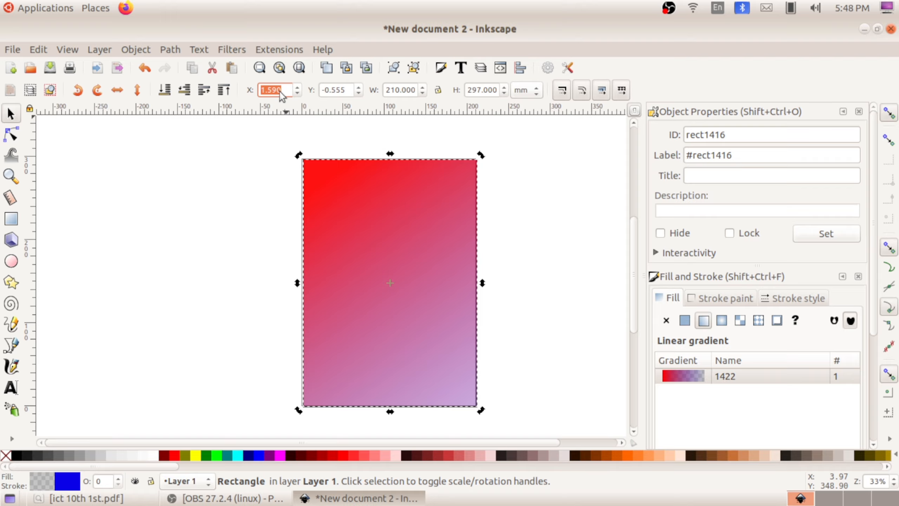
text(0)
double_click(341, 91)
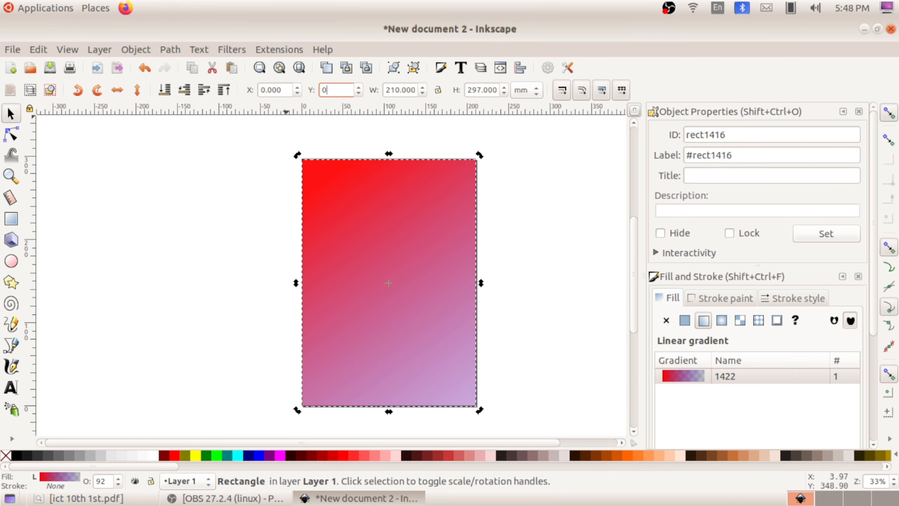
text(0)
key(Return)
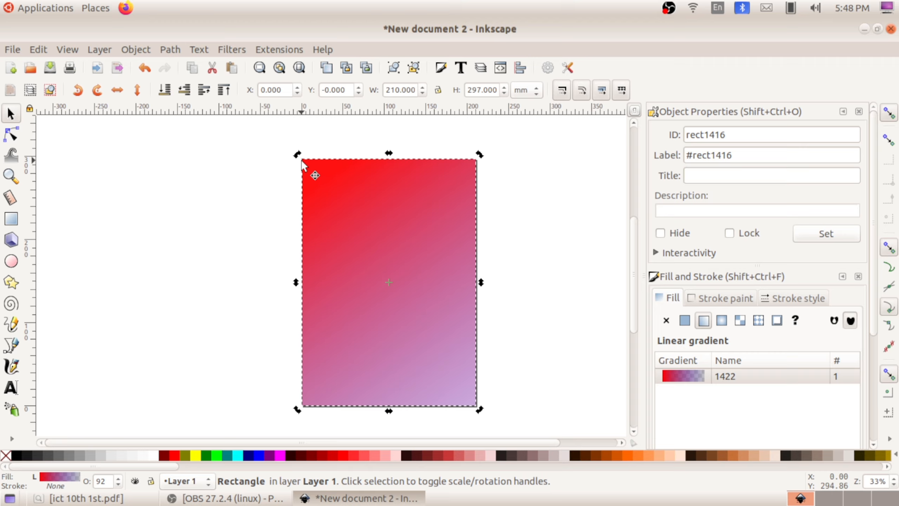
click(536, 205)
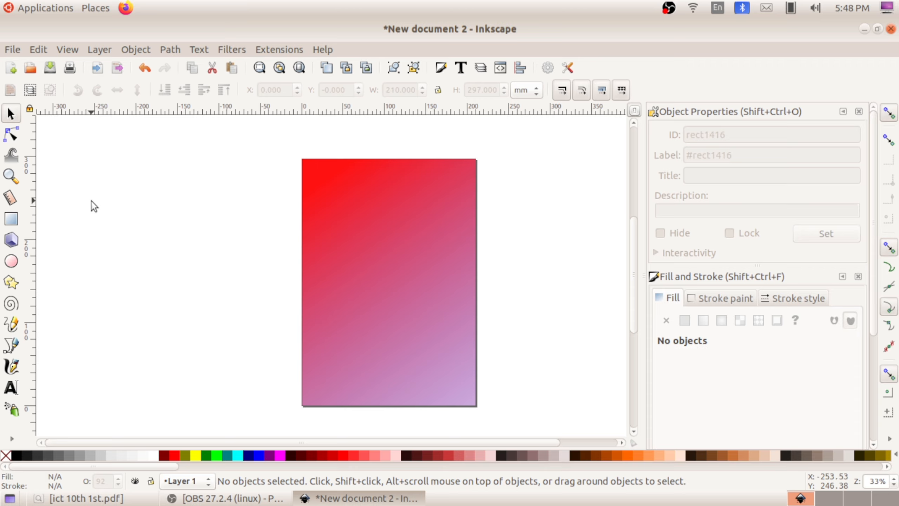
Create a flowed text frame in the middle of the page containing "hai" with "ST EPHREMS" on a second line.
click(10, 388)
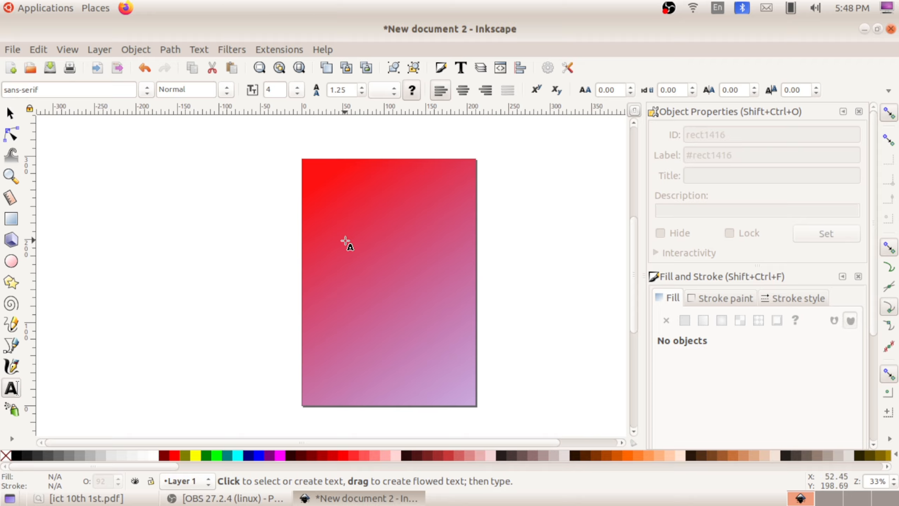
drag(332, 241, 456, 316)
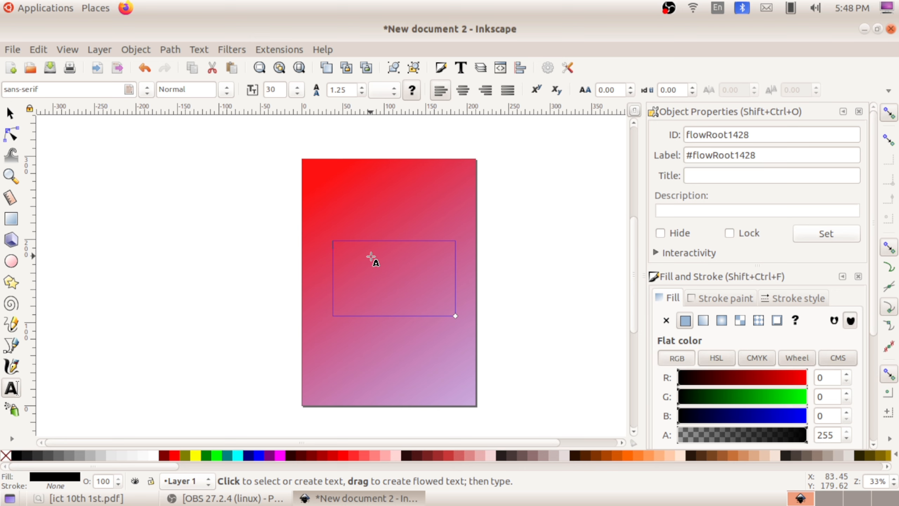
text(hai)
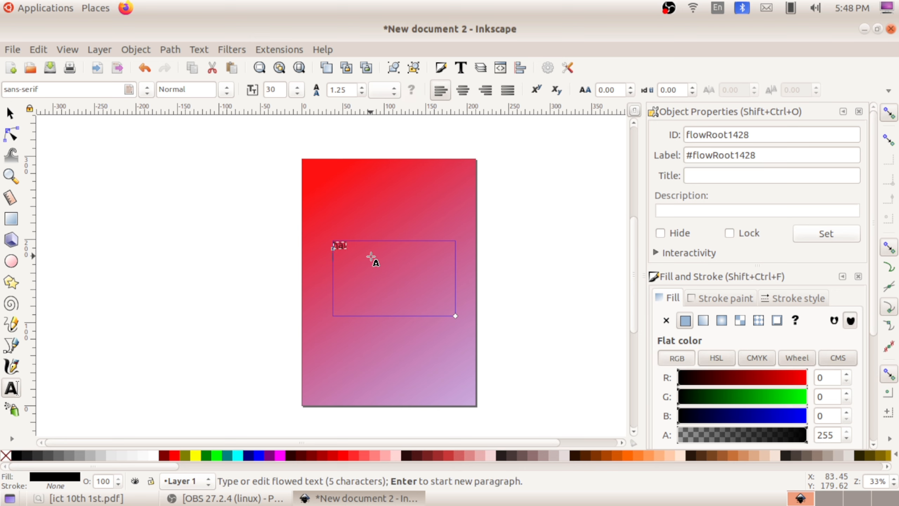
text(s)
key(BackSpace)
text(EPHREMS)
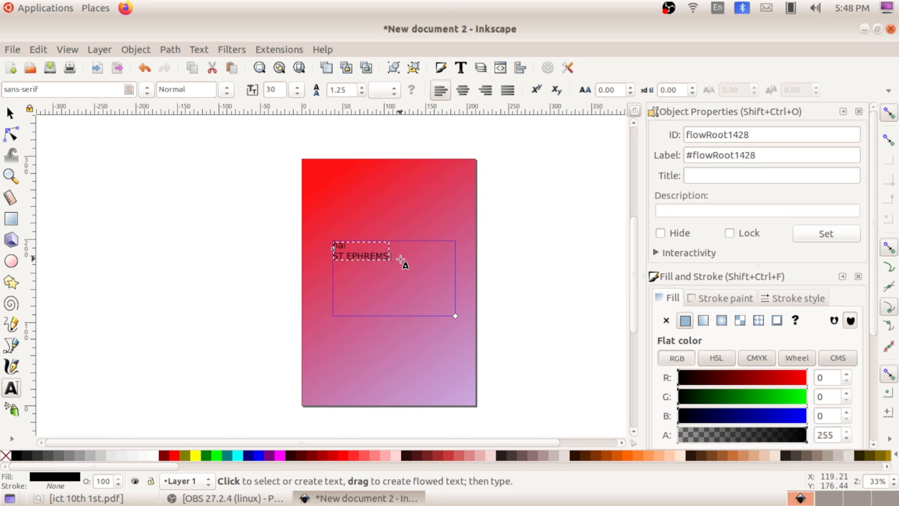
Format both lines of the flowed text in the Uroob font, Bold style, at size 72.
drag(389, 258, 332, 246)
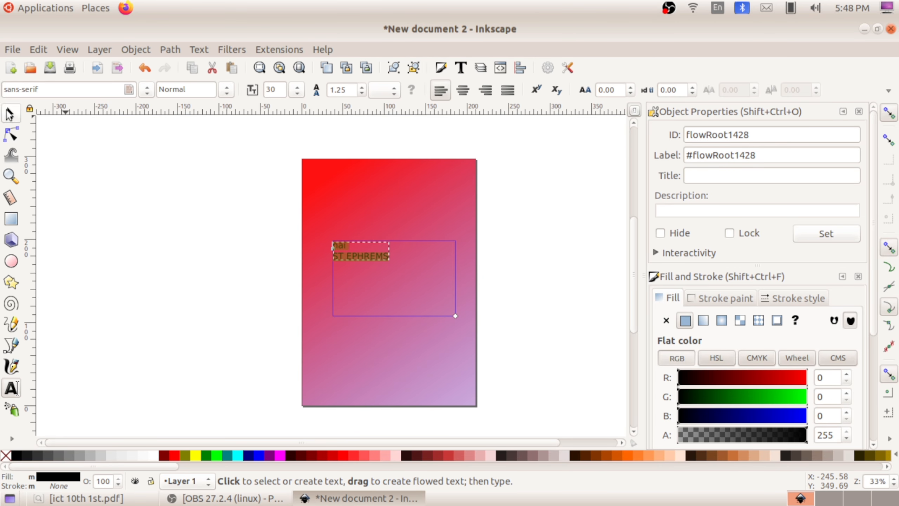
click(147, 89)
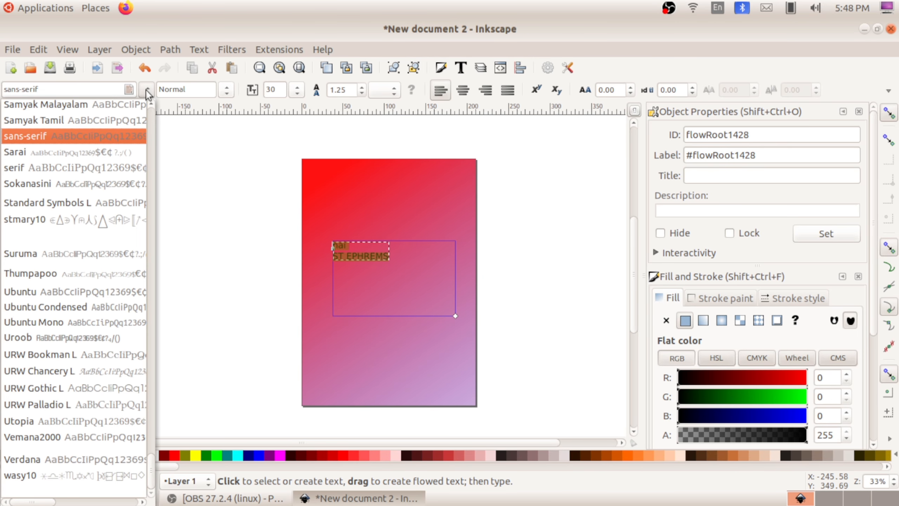
click(65, 337)
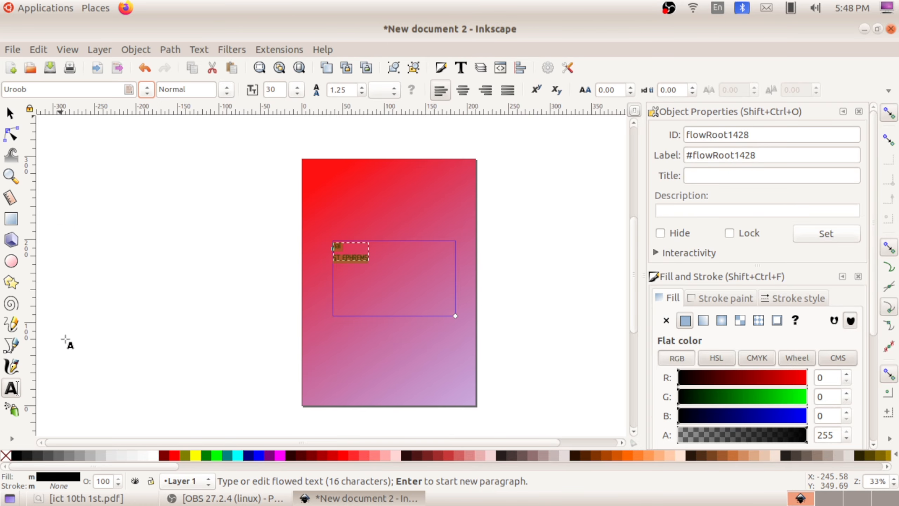
click(227, 91)
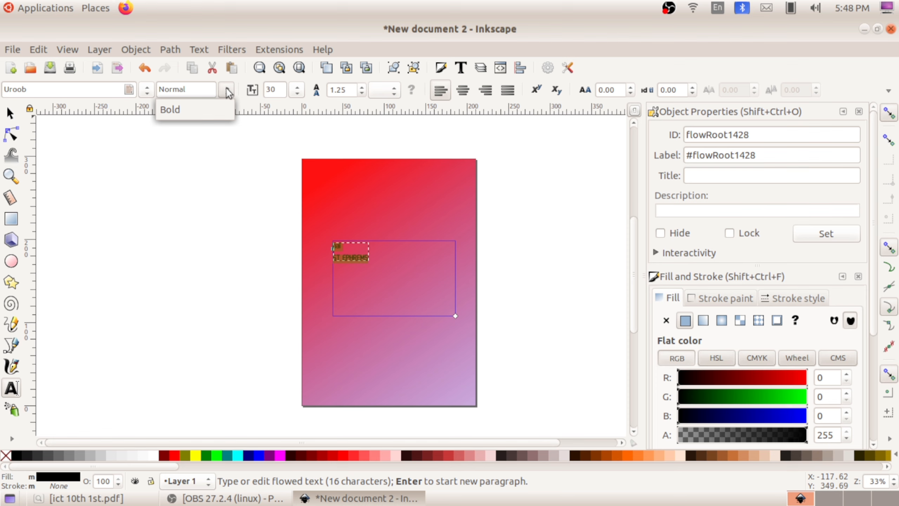
click(213, 113)
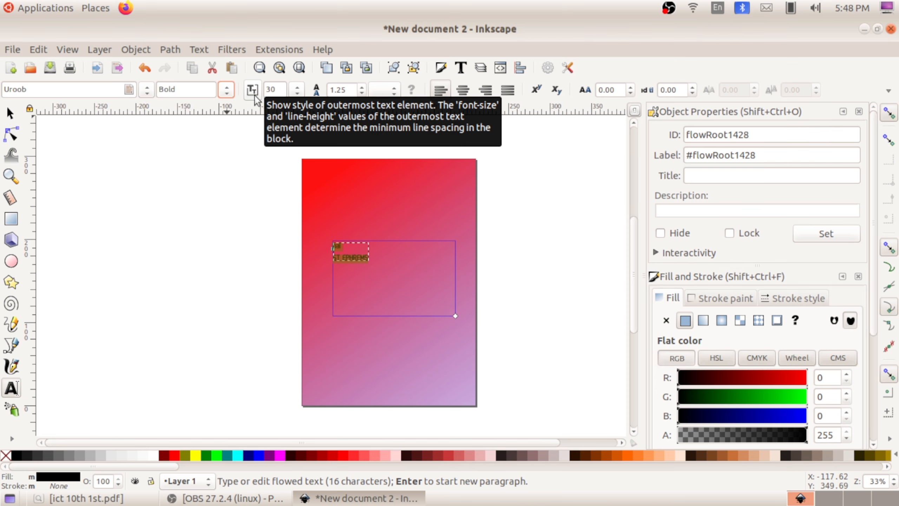
click(298, 90)
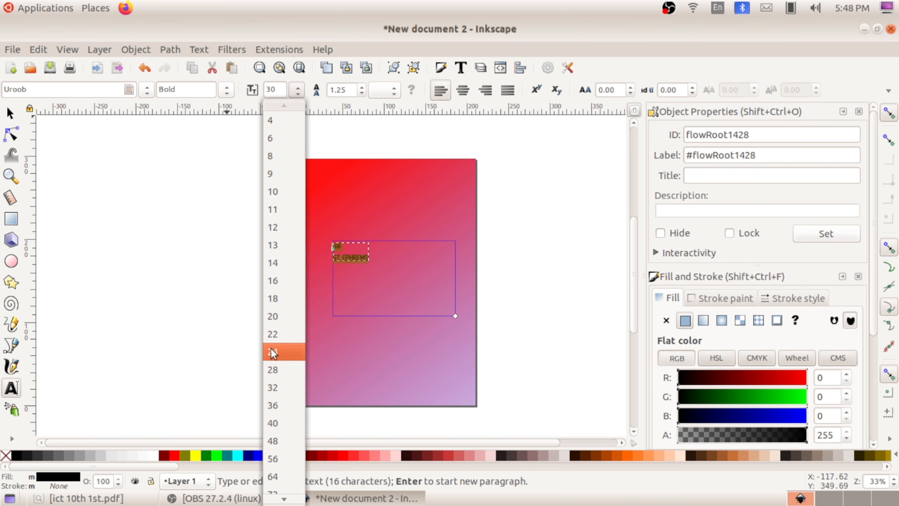
click(281, 491)
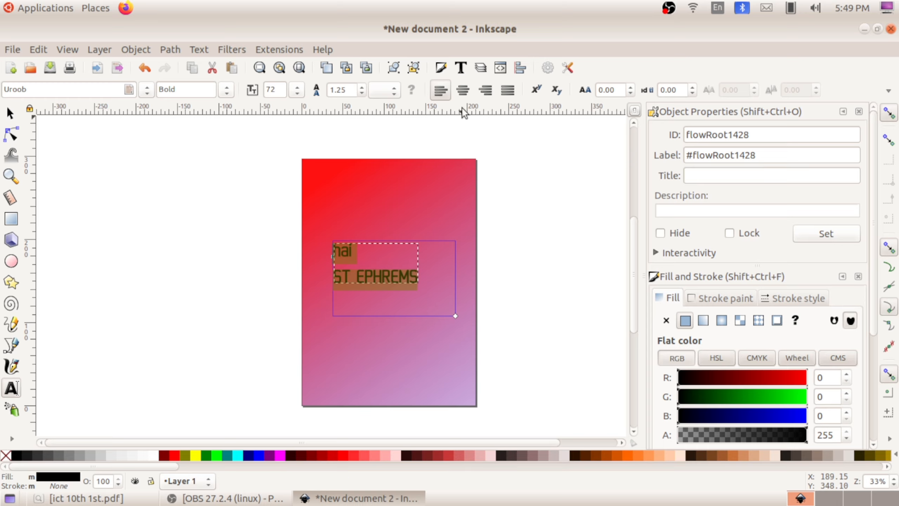
Try the alignment options on the flowed text, settle on centre alignment, and leave text editing.
click(463, 91)
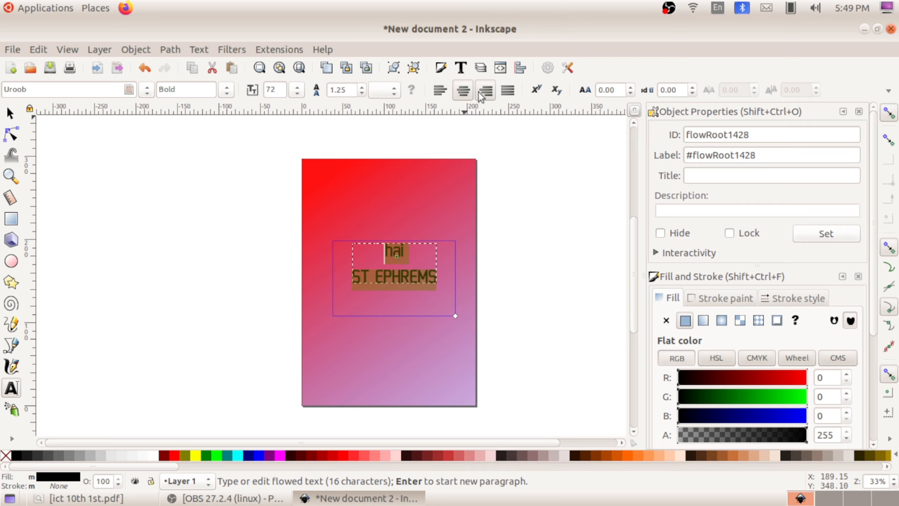
click(483, 92)
click(508, 91)
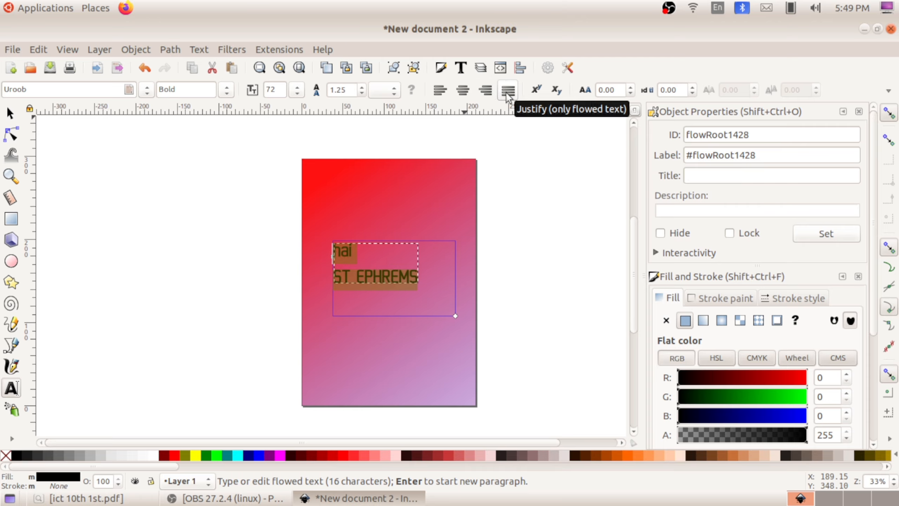
click(463, 93)
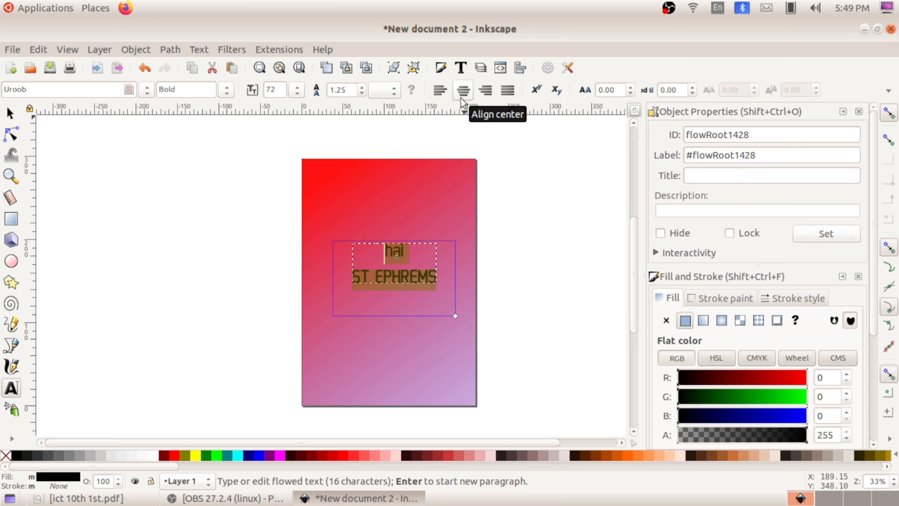
click(421, 323)
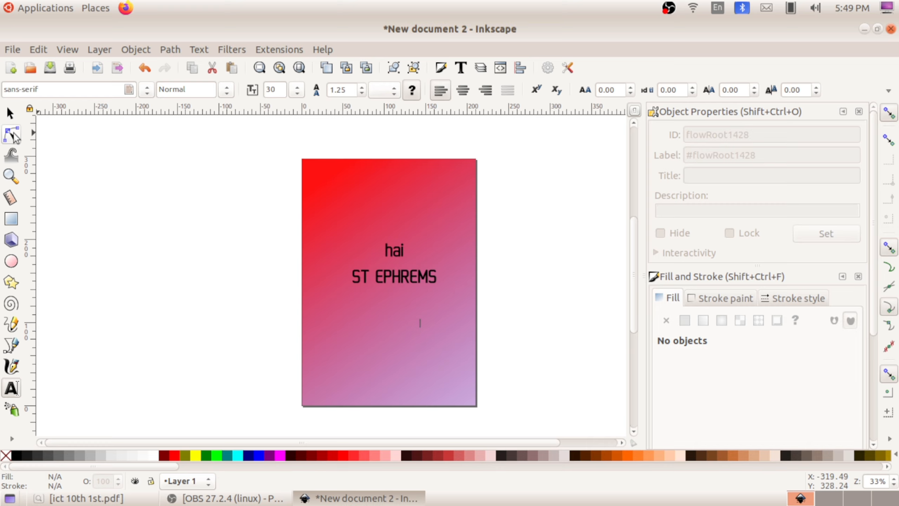
click(10, 114)
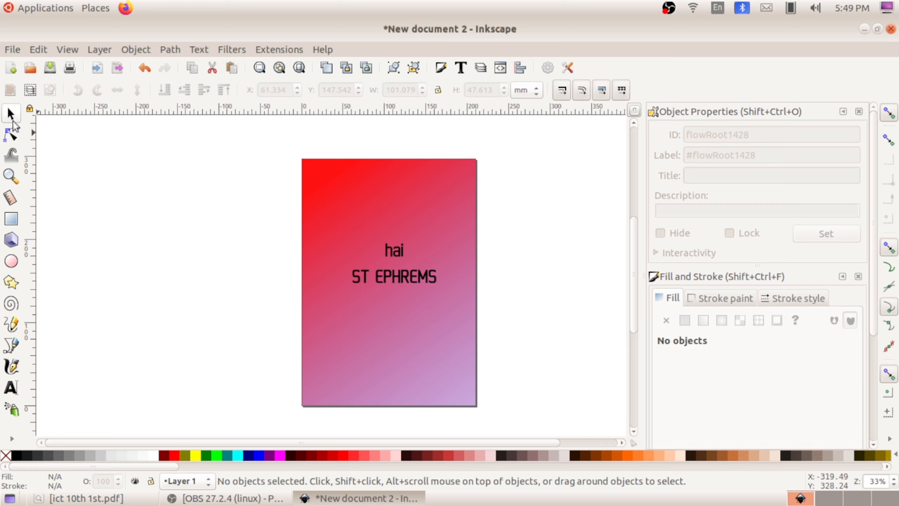
Draw a closed straight-sided Bezier path of nested triangular outlines, about 168 by 153 mm, around the text in the page's upper half.
click(13, 354)
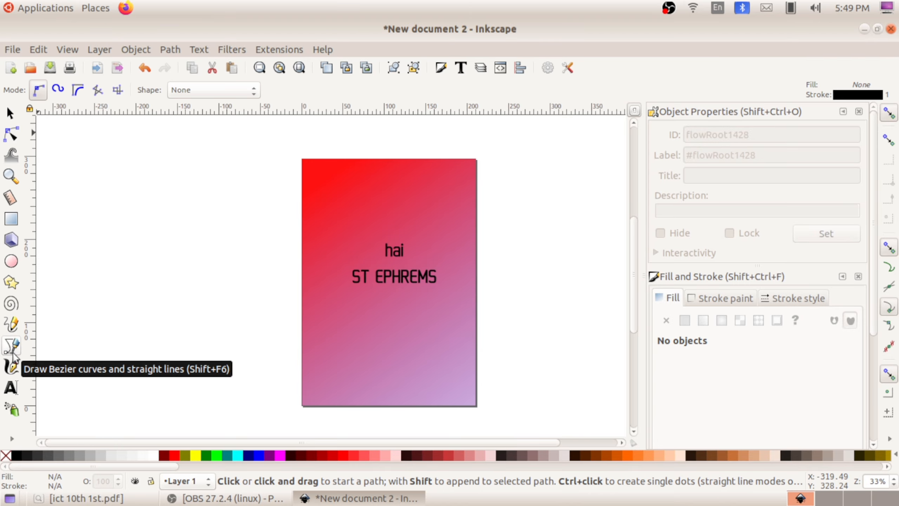
click(314, 287)
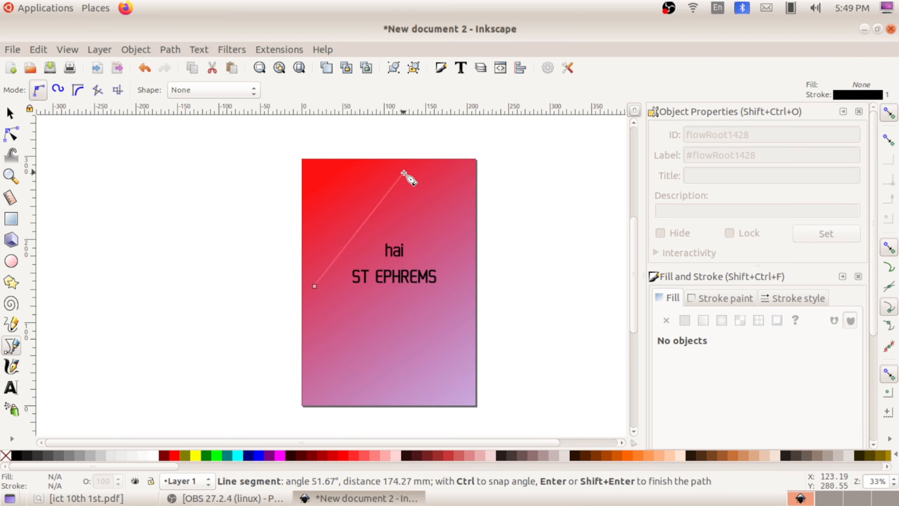
click(384, 161)
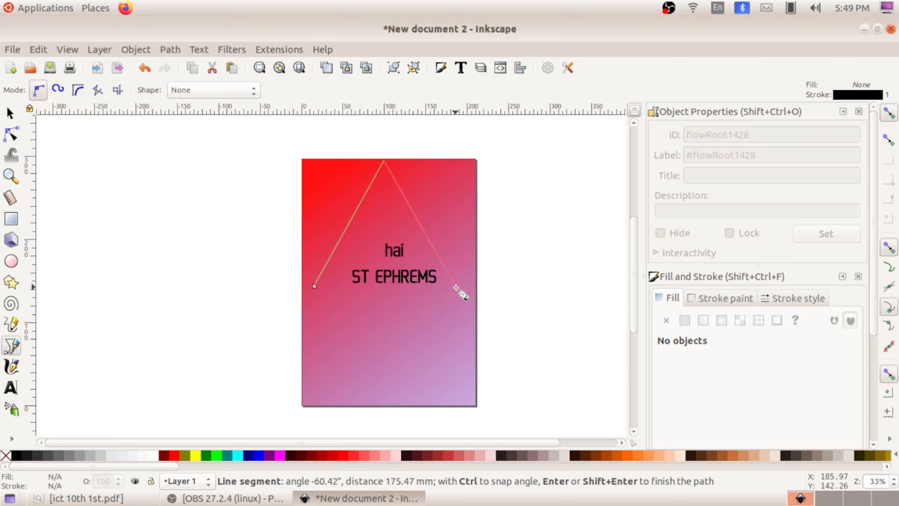
click(342, 285)
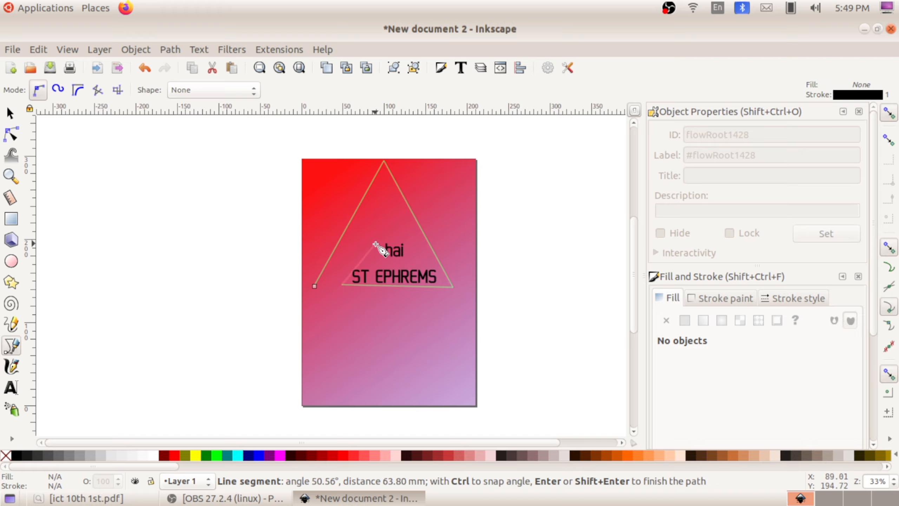
click(386, 218)
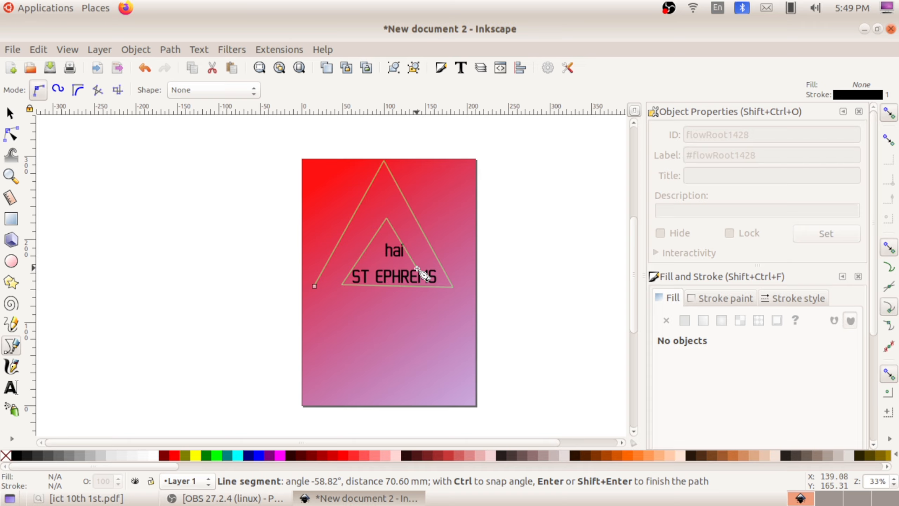
click(417, 269)
click(388, 244)
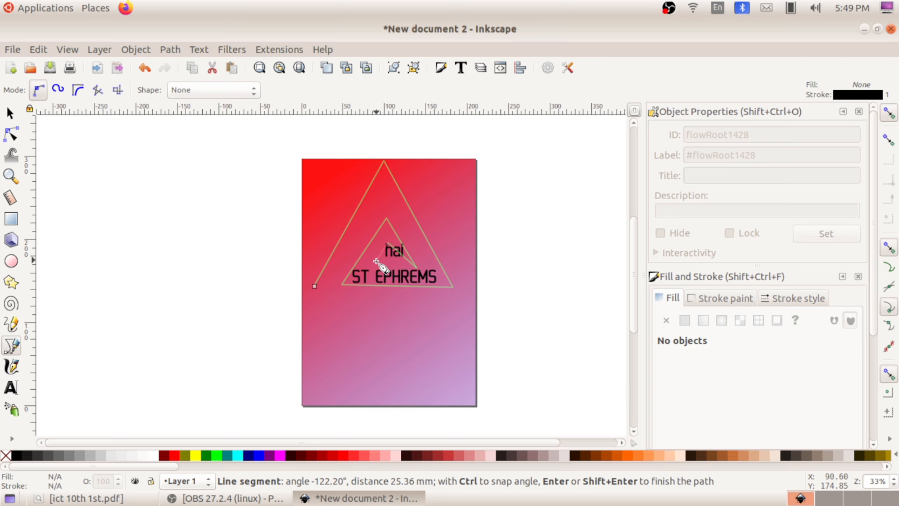
click(362, 278)
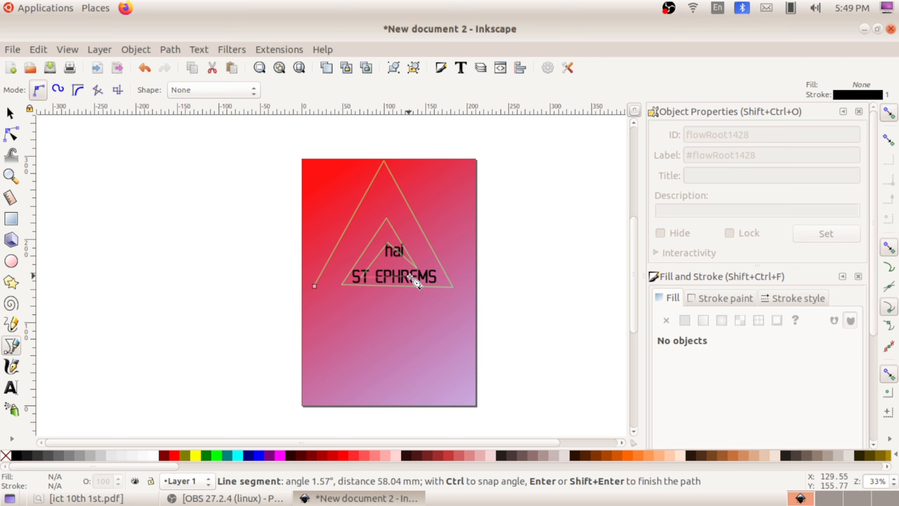
click(436, 278)
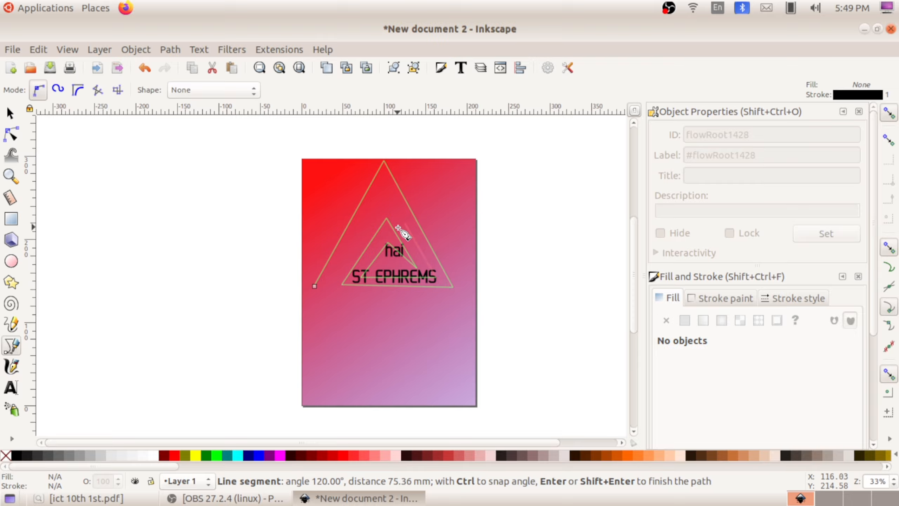
click(387, 188)
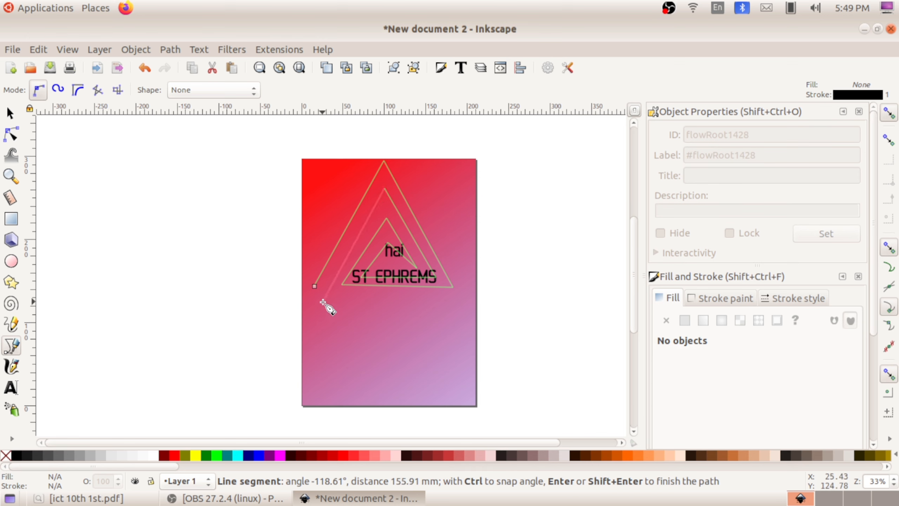
click(314, 286)
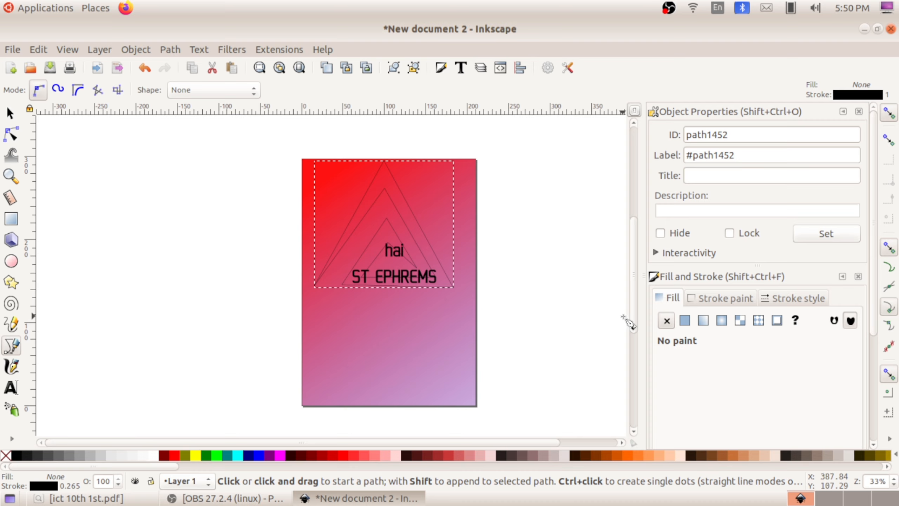
Fill the nested triangle path with a flat magenta colour of R 236, G 0, B 210.
click(686, 322)
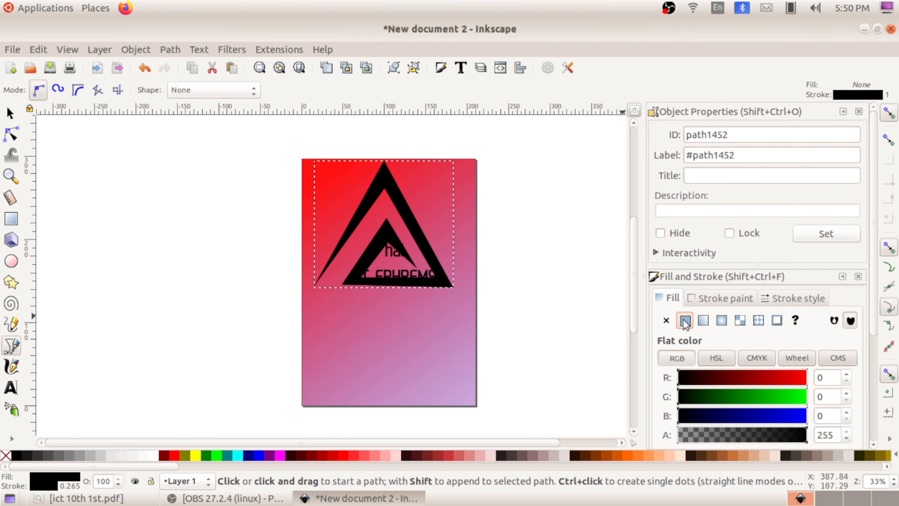
click(760, 377)
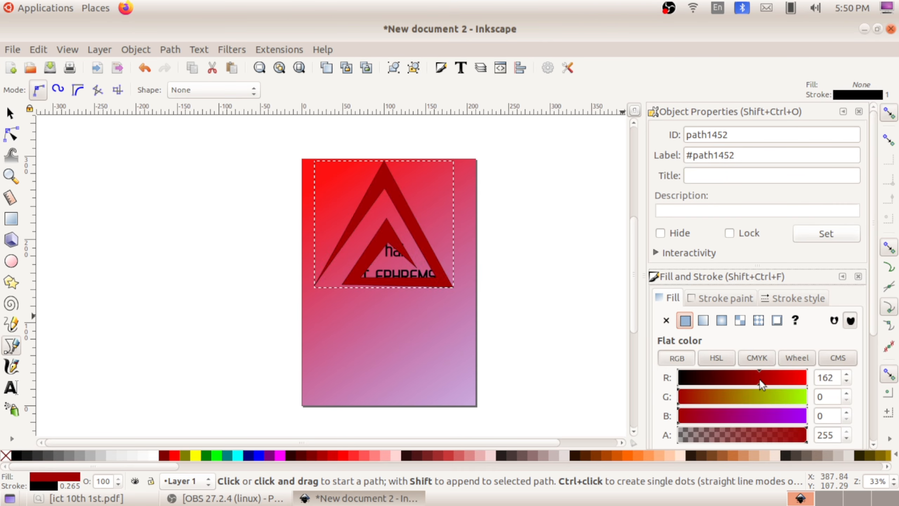
click(798, 380)
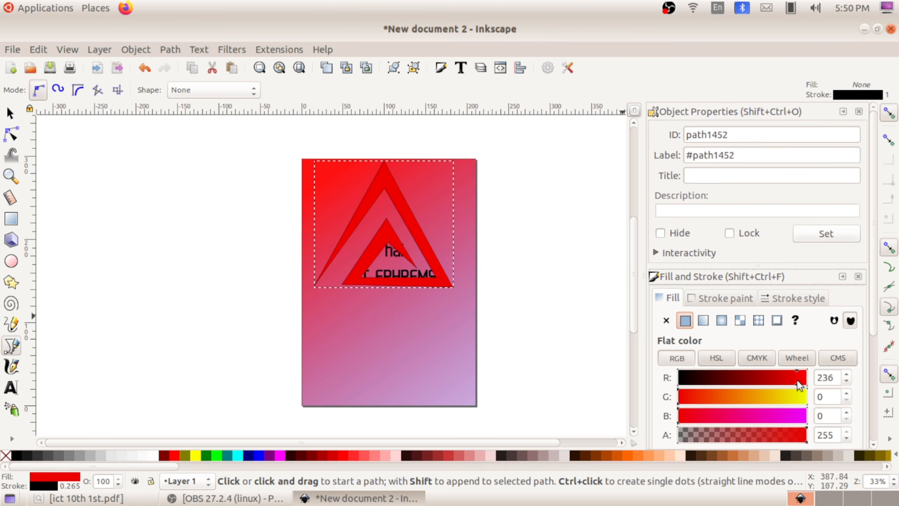
click(769, 412)
click(728, 412)
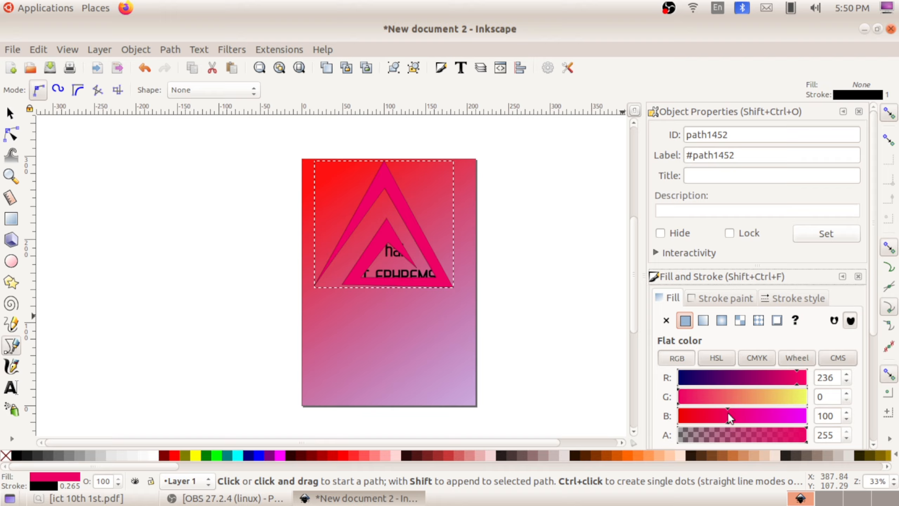
click(696, 417)
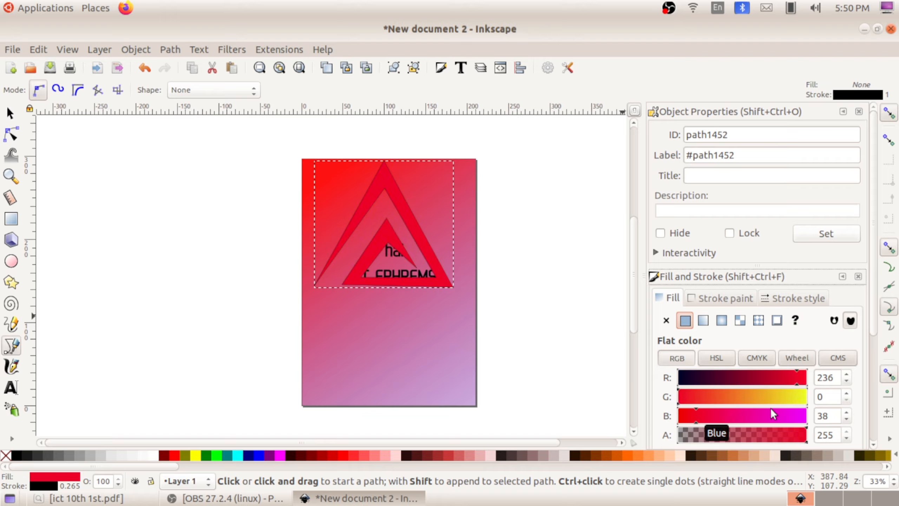
click(784, 418)
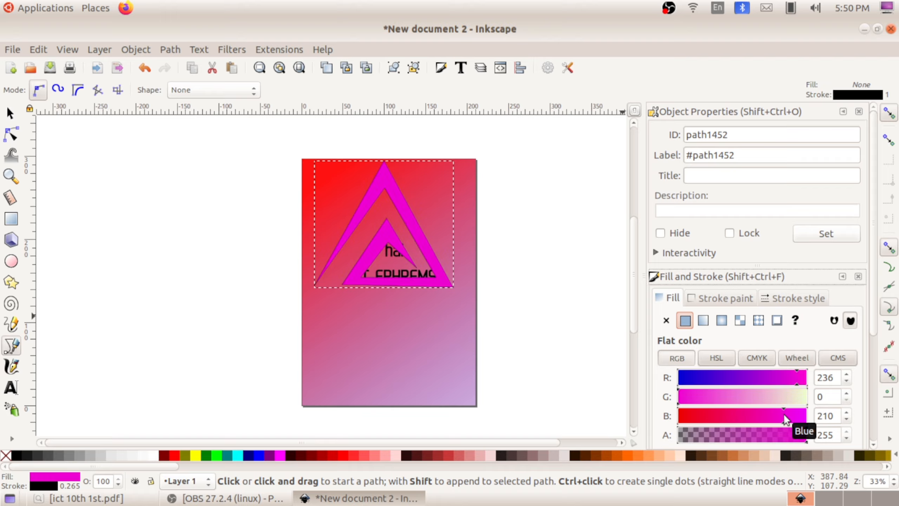
Apply a linear gradient to the stroke paint of the nested triangle path.
click(722, 298)
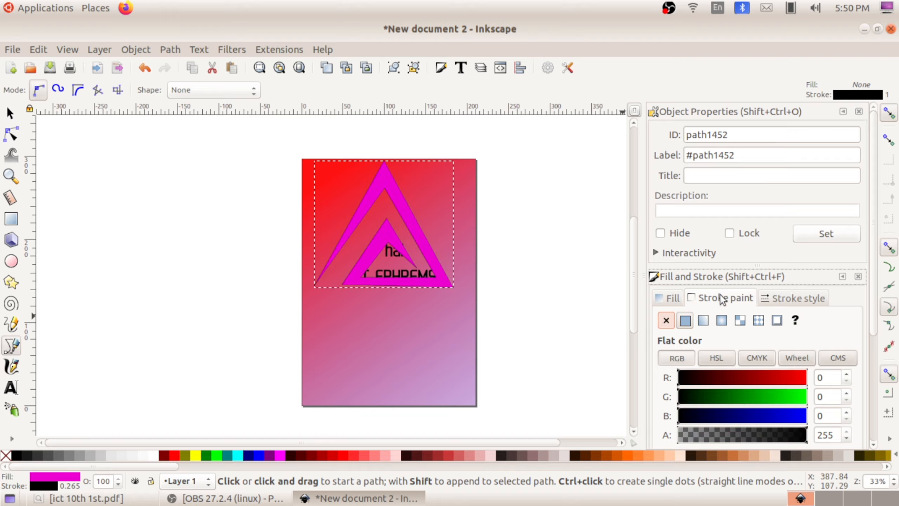
click(721, 321)
click(704, 321)
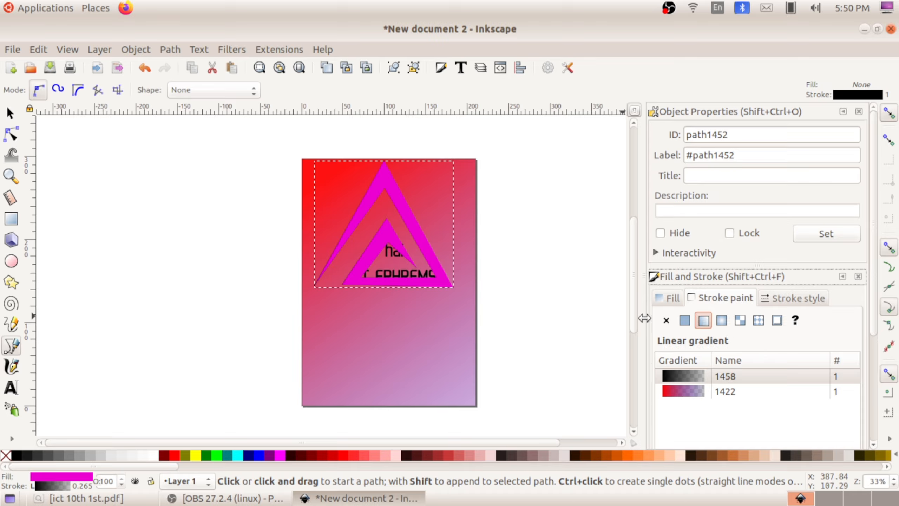
double_click(418, 244)
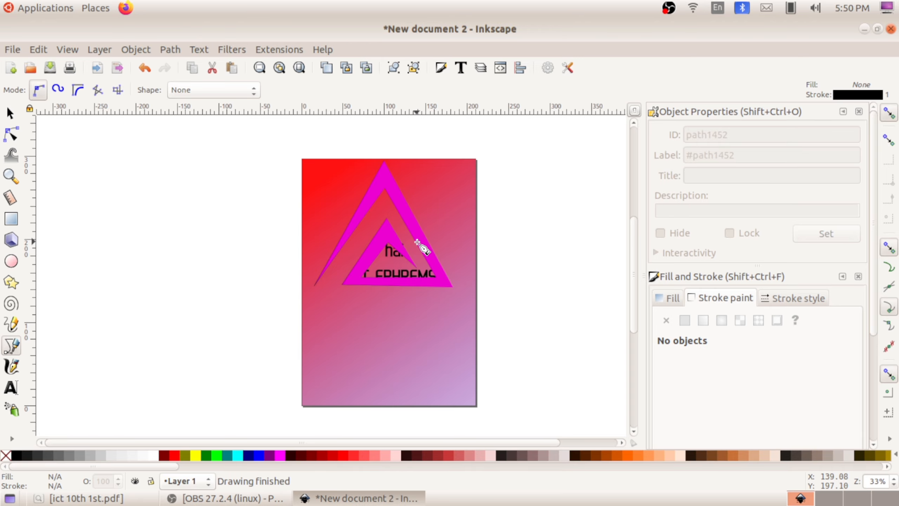
click(434, 261)
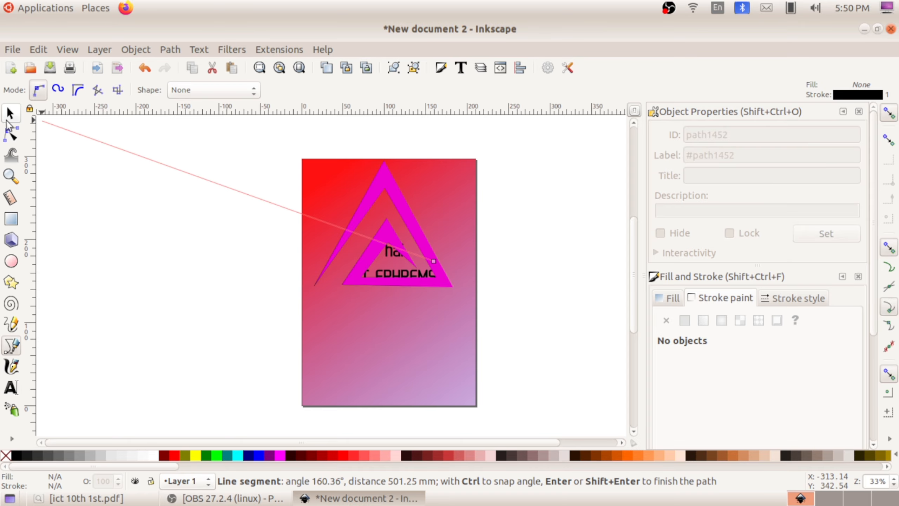
click(9, 115)
Select the nested triangle path and change its stroke to a radial gradient based on the existing red-to-blue gradient 1422.
click(364, 205)
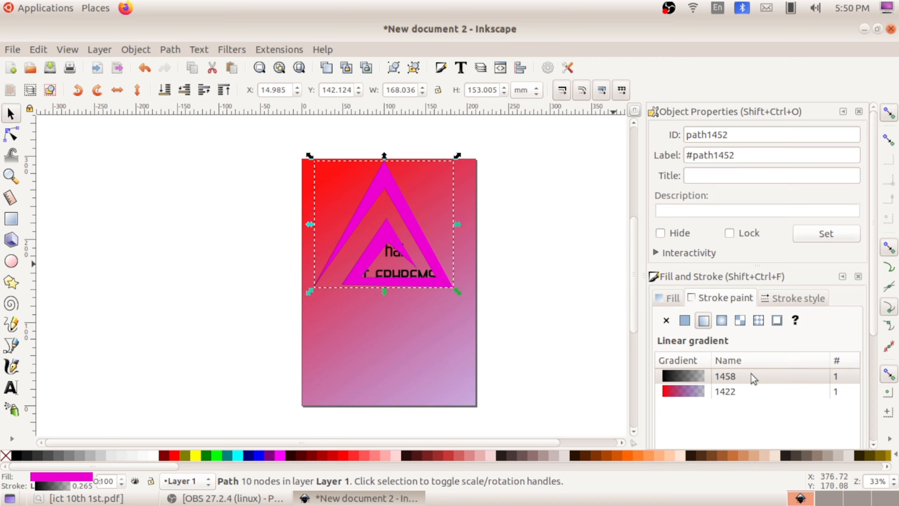
click(695, 392)
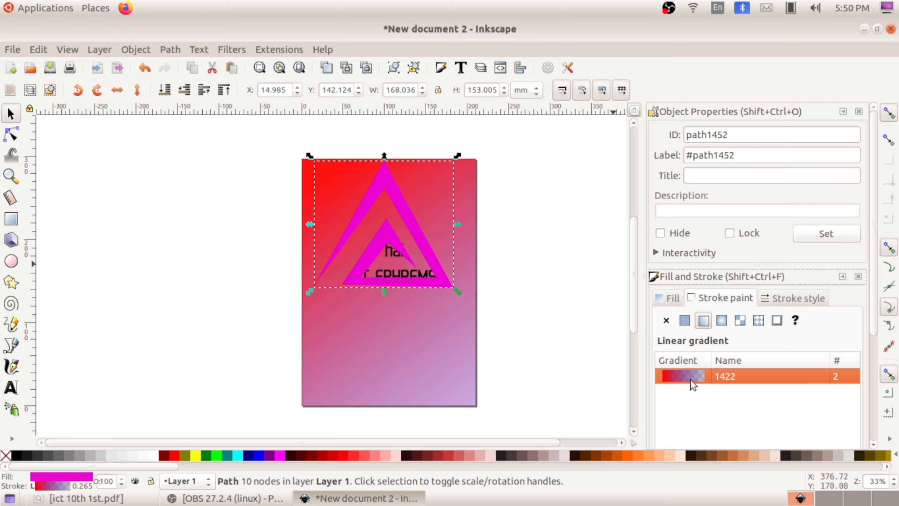
click(723, 320)
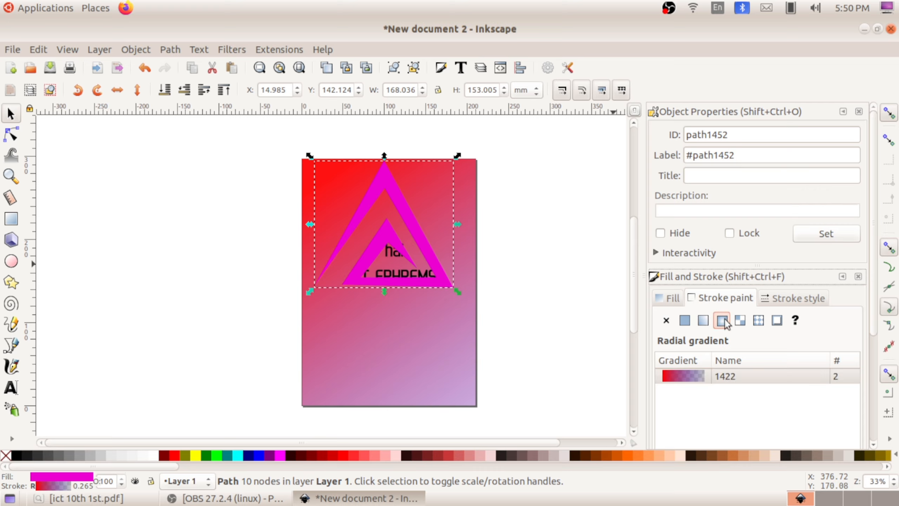
Change the fill of the nested triangle path to bright orange from the colour palette.
click(656, 453)
click(629, 454)
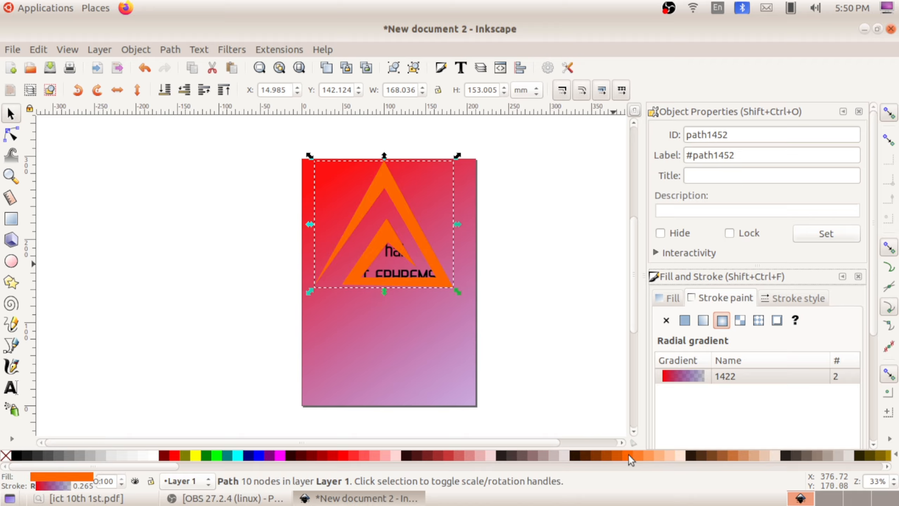
click(375, 231)
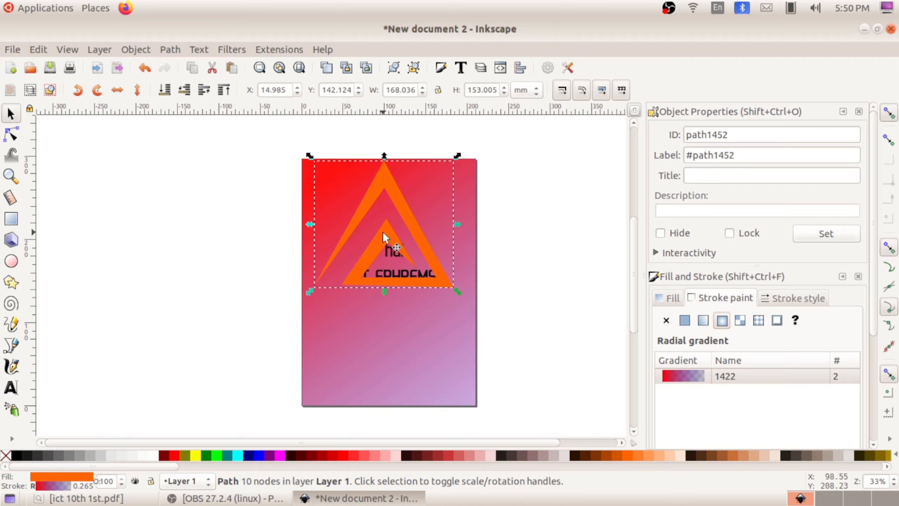
Open the nested triangle path for node editing and recolour its stroke gradient's centre stop to turquoise, R 63, G 236, B 232.
double_click(383, 232)
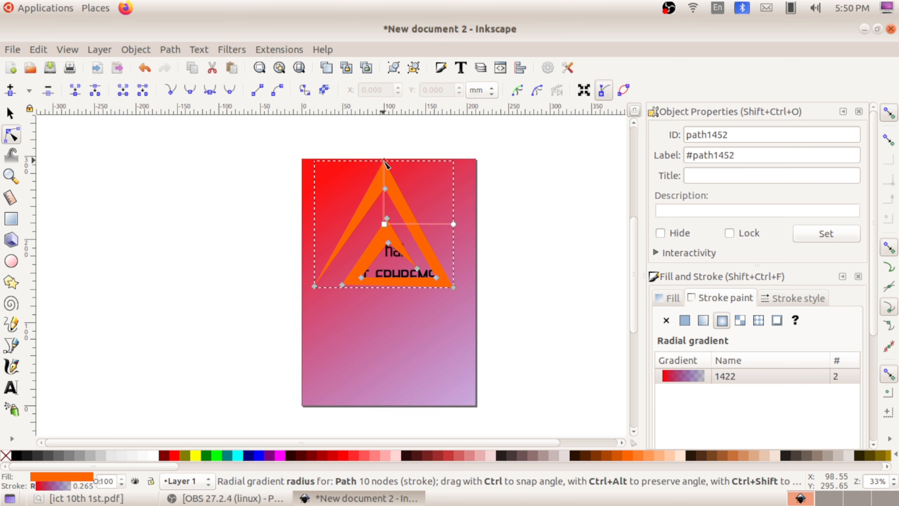
mouse_move(385, 161)
mouse_down()
mouse_move(352, 164)
mouse_move(349, 176)
mouse_up()
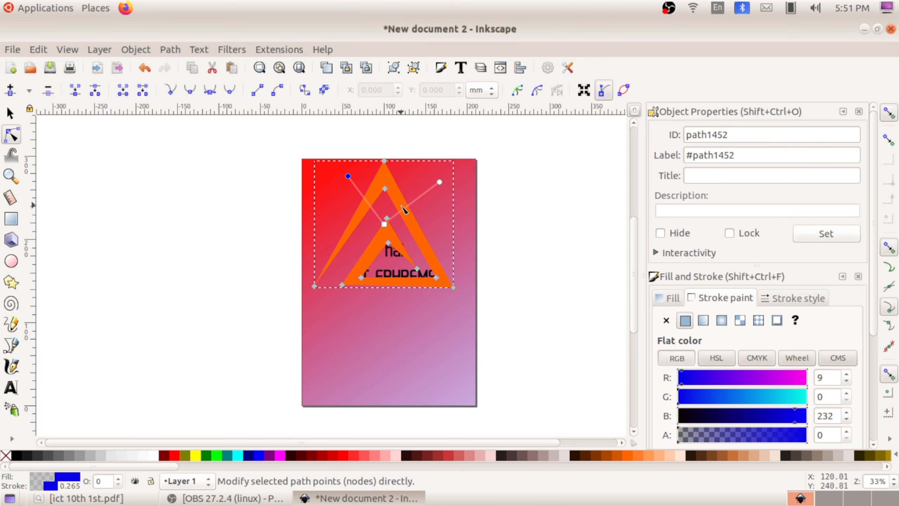
click(385, 225)
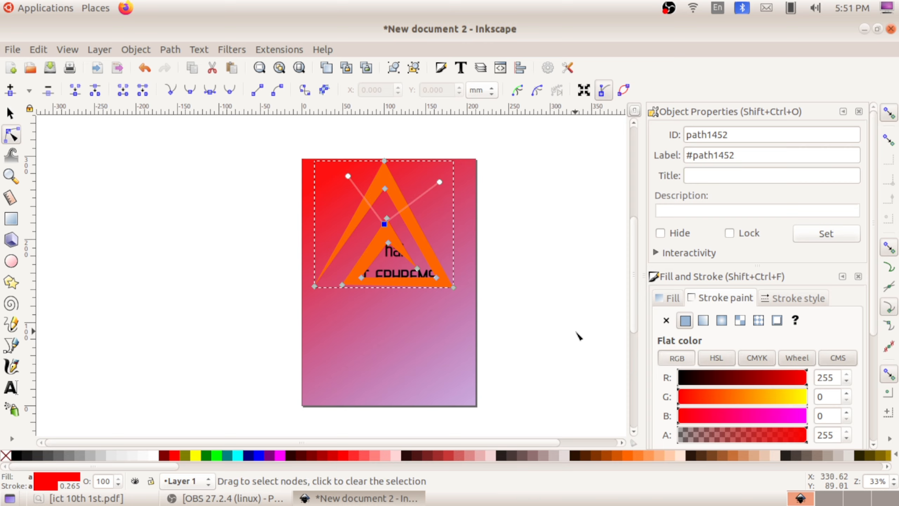
click(719, 402)
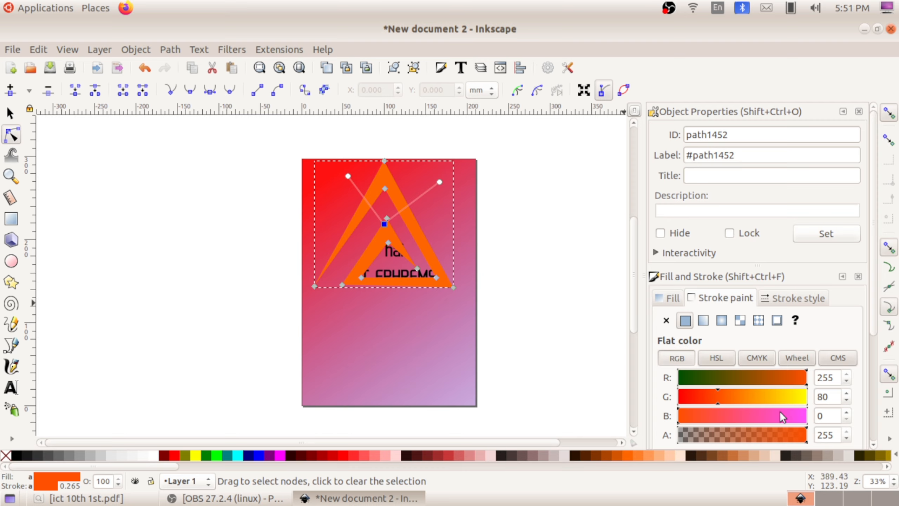
click(795, 416)
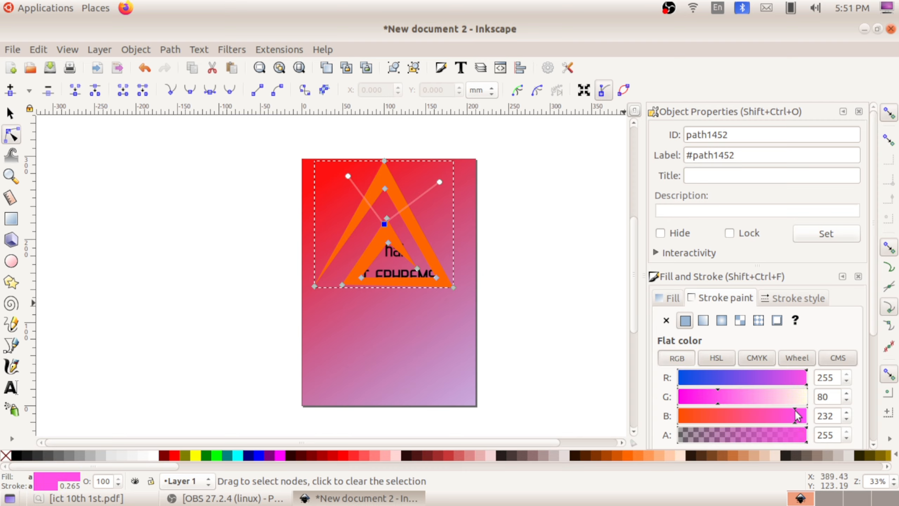
click(710, 377)
click(795, 400)
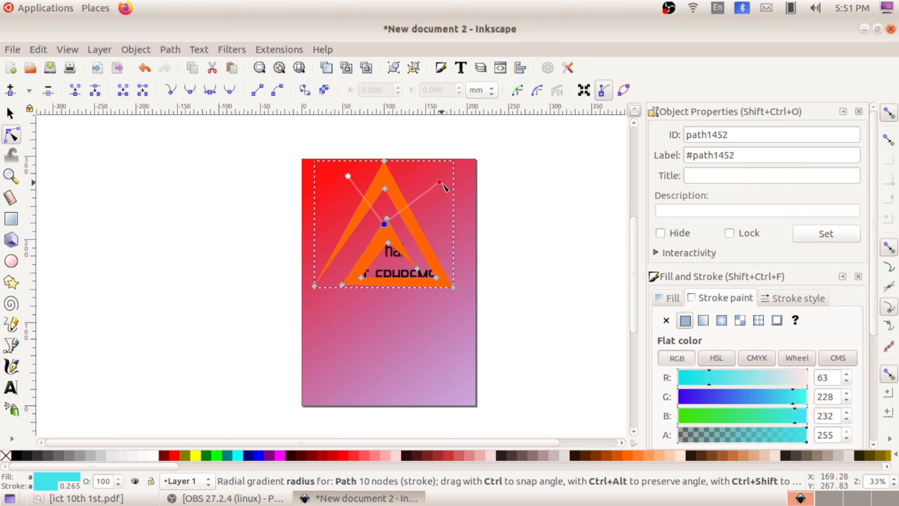
Reapply the radial gradient to the nested triangle's stroke and move its horizontal radius handle below the triangle's lower-right corner.
drag(440, 182, 459, 319)
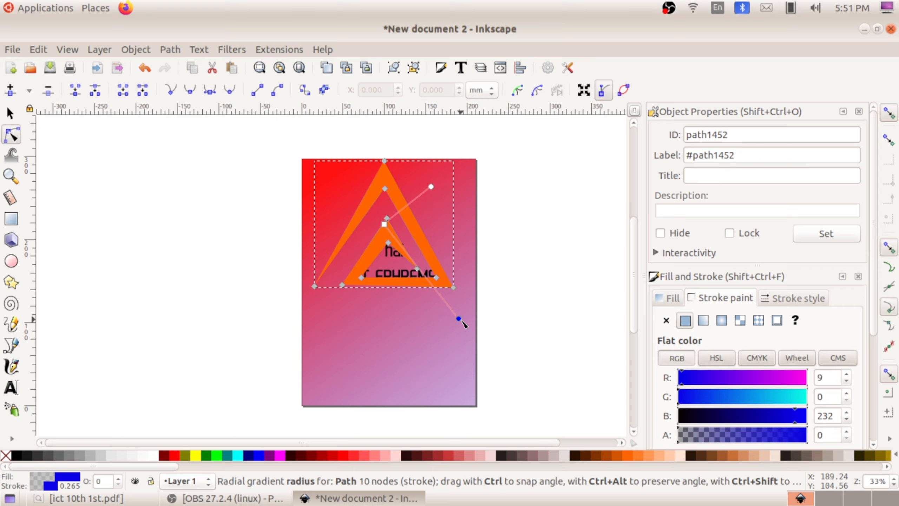
click(705, 322)
click(724, 322)
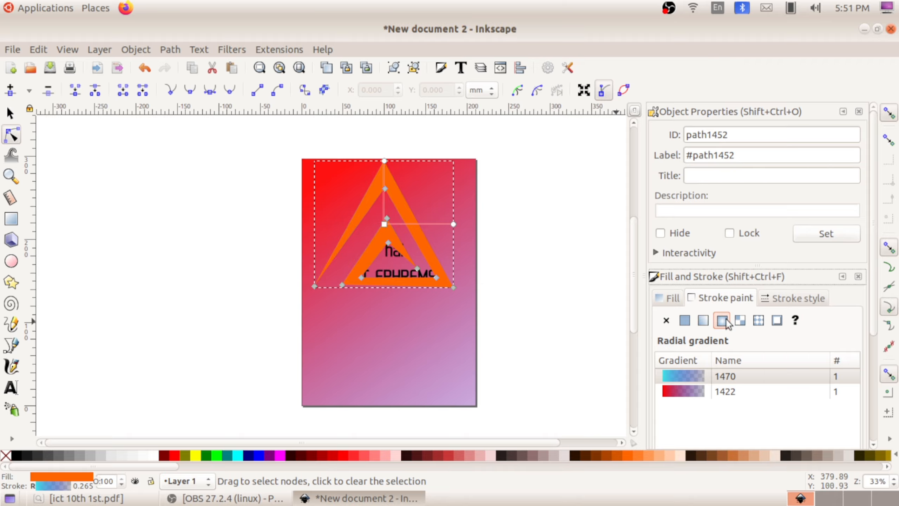
click(384, 224)
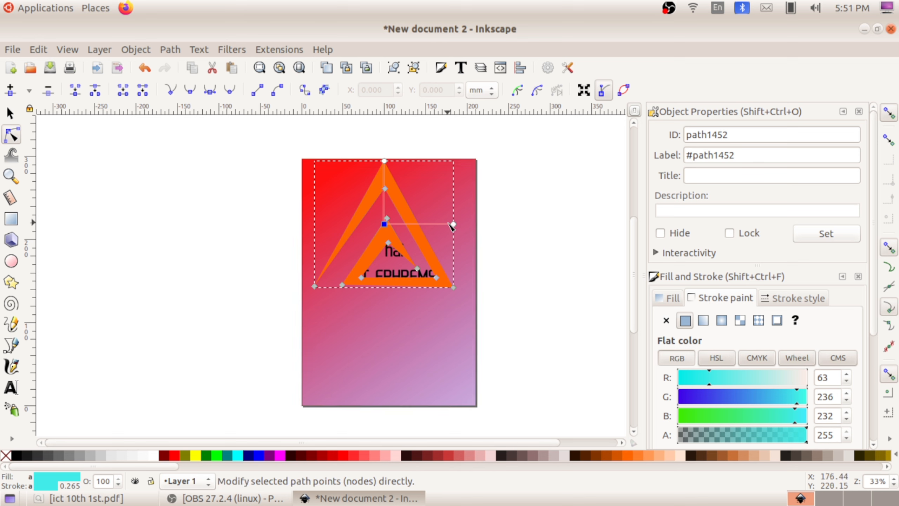
mouse_move(453, 224)
mouse_down()
mouse_move(458, 294)
mouse_move(504, 337)
mouse_move(437, 308)
mouse_move(443, 318)
mouse_up()
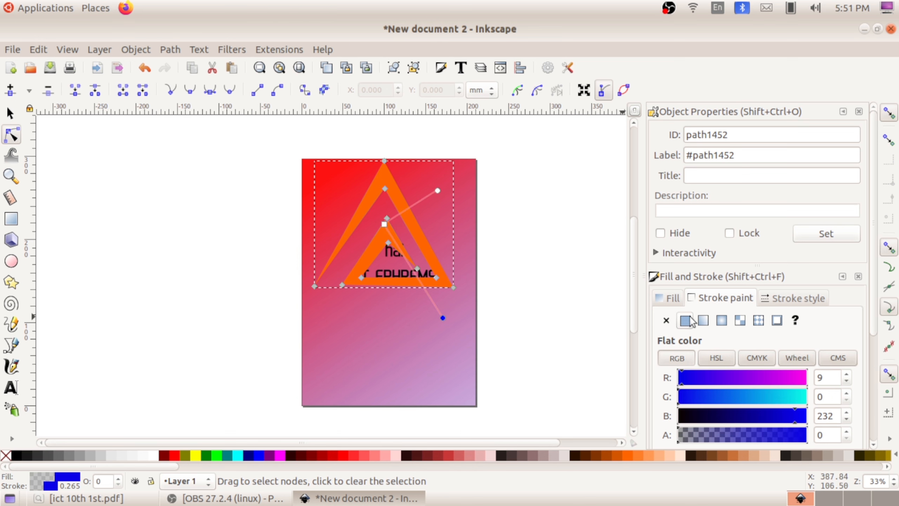
Set the nested triangle's stroke width to 6.065 mm and stretch its radial gradient handles below the triangle and past the page's right edge.
click(803, 300)
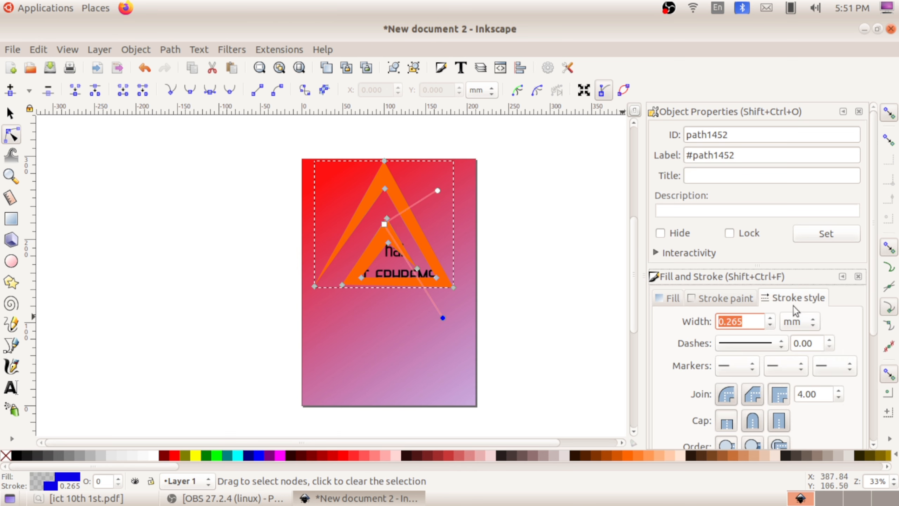
click(771, 319)
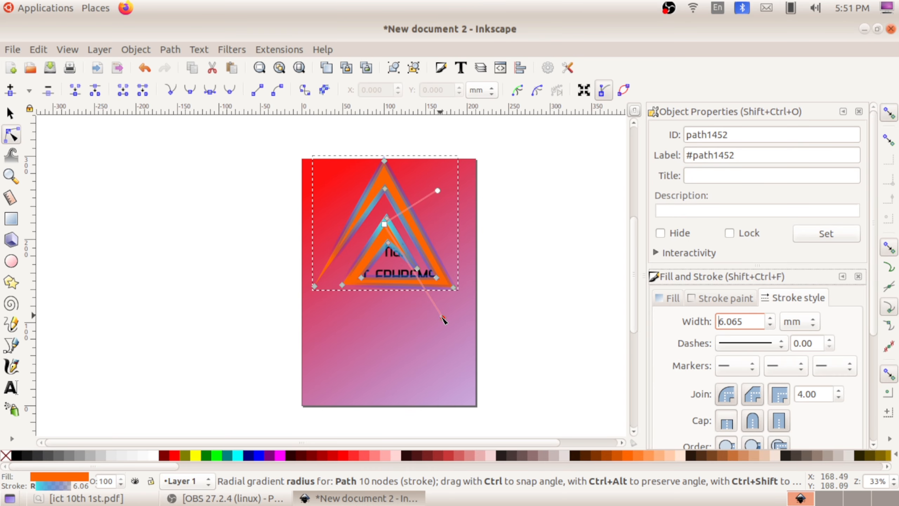
mouse_move(444, 320)
mouse_down()
mouse_move(415, 281)
mouse_move(460, 356)
mouse_move(425, 313)
mouse_move(301, 324)
mouse_move(391, 300)
mouse_move(484, 325)
mouse_move(430, 316)
mouse_up()
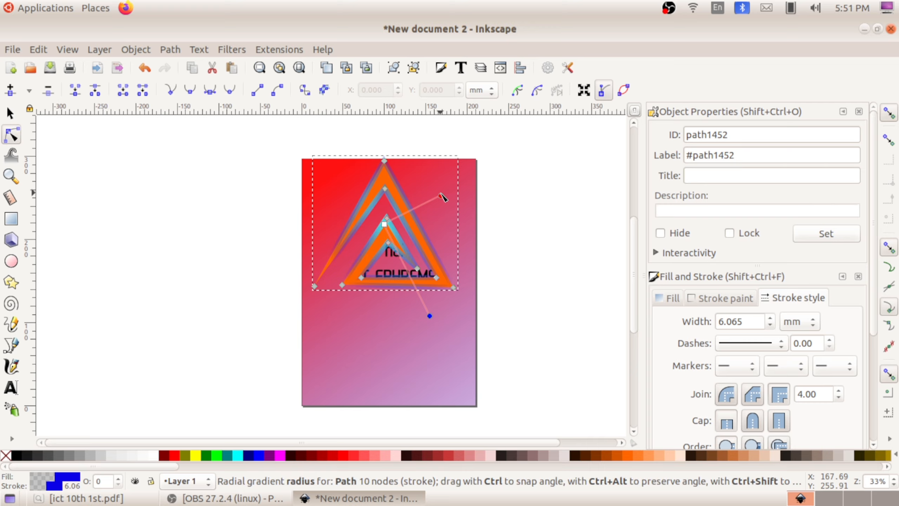
mouse_move(442, 196)
mouse_down()
mouse_move(496, 171)
mouse_move(450, 198)
mouse_move(465, 186)
mouse_move(444, 182)
mouse_move(474, 181)
mouse_move(512, 197)
mouse_move(521, 235)
mouse_move(519, 218)
mouse_up()
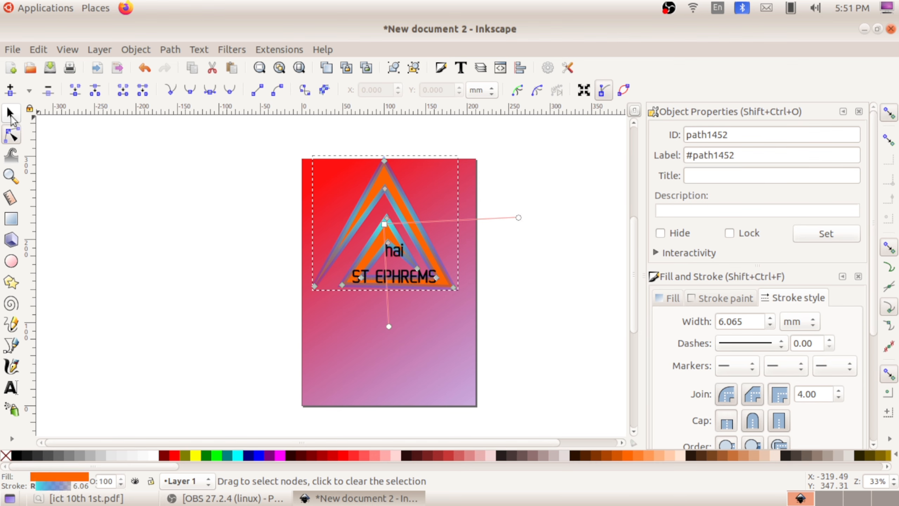
click(351, 335)
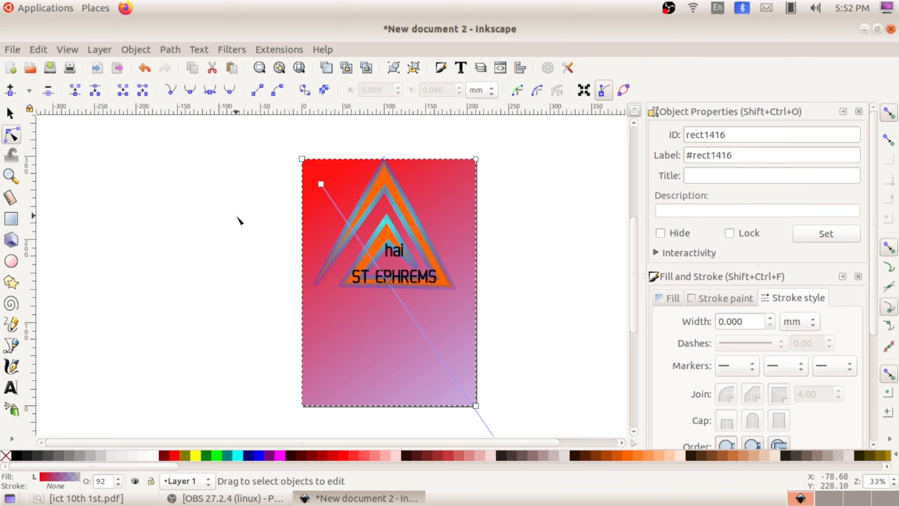
click(126, 197)
click(15, 119)
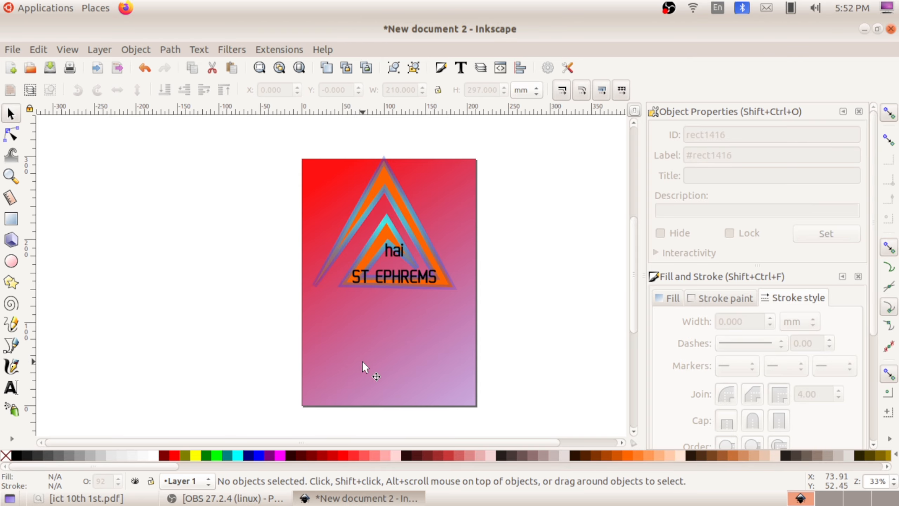
Draw a closed straight-sided check-mark shape with the Bezier tool in the lower half of the page.
click(18, 350)
click(324, 323)
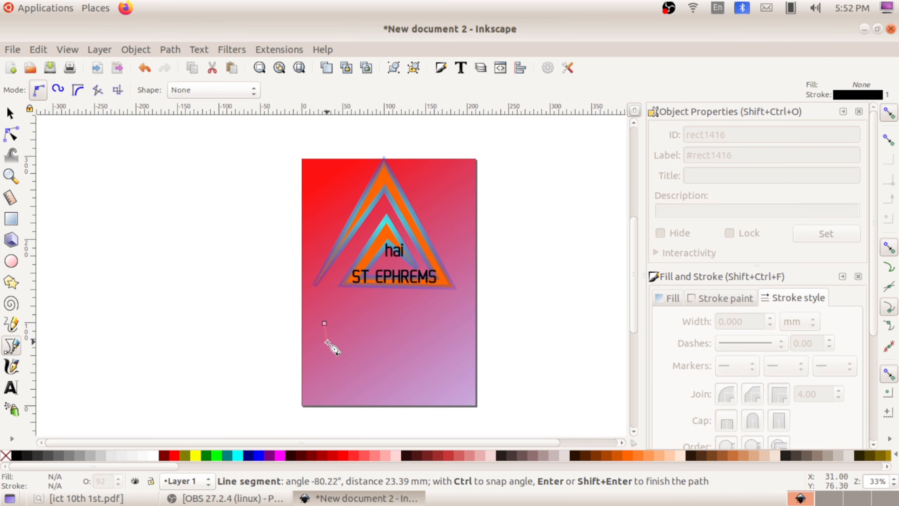
click(338, 391)
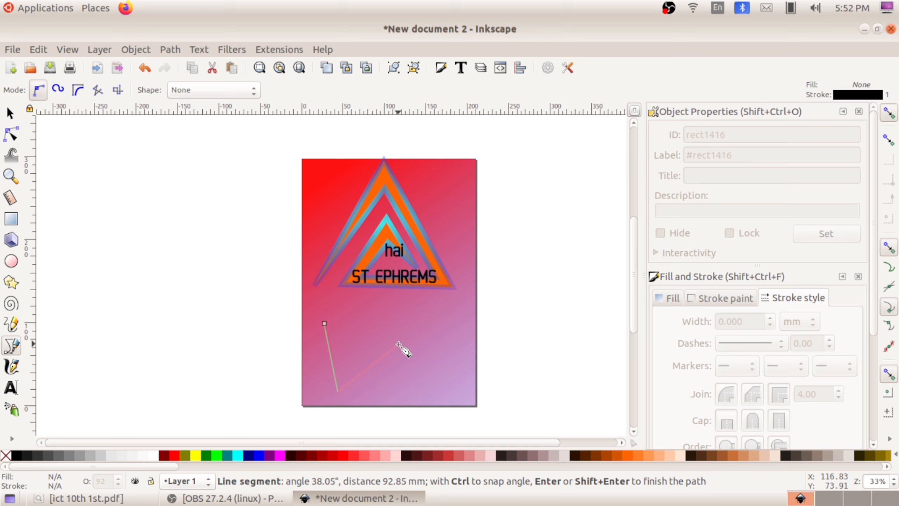
click(413, 334)
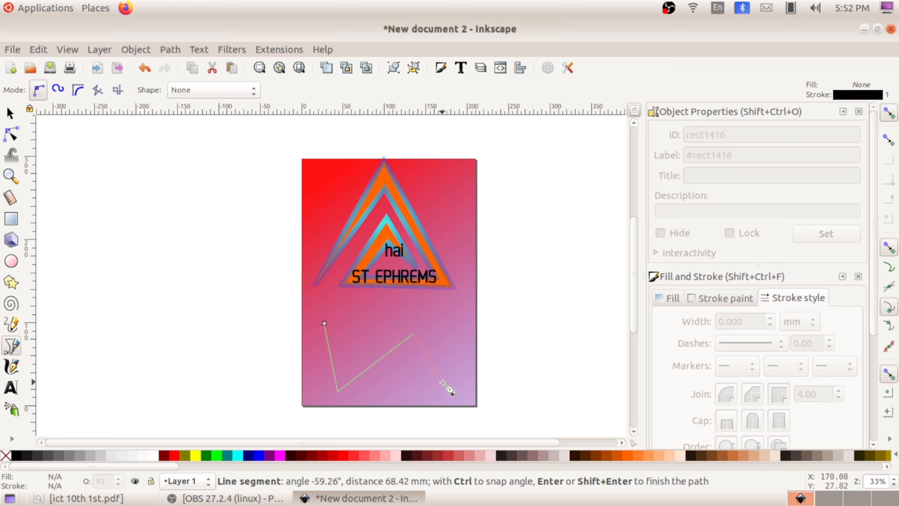
click(348, 369)
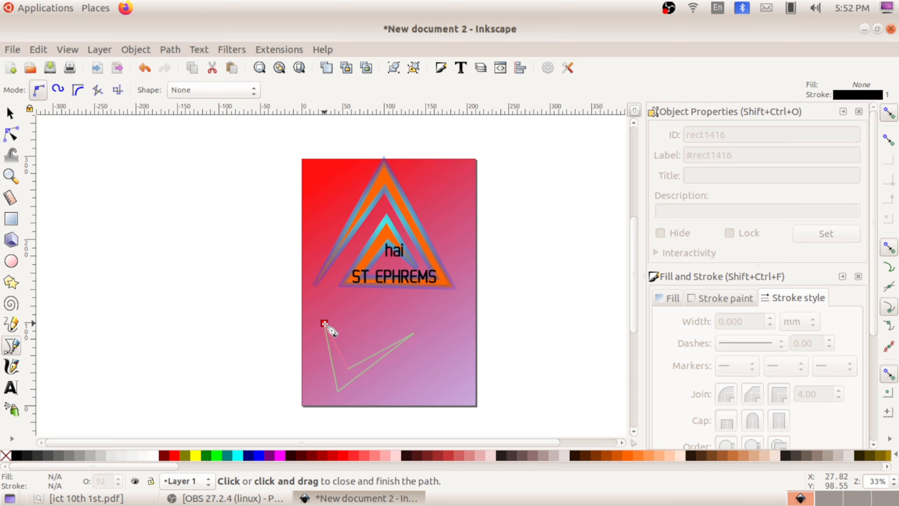
click(325, 324)
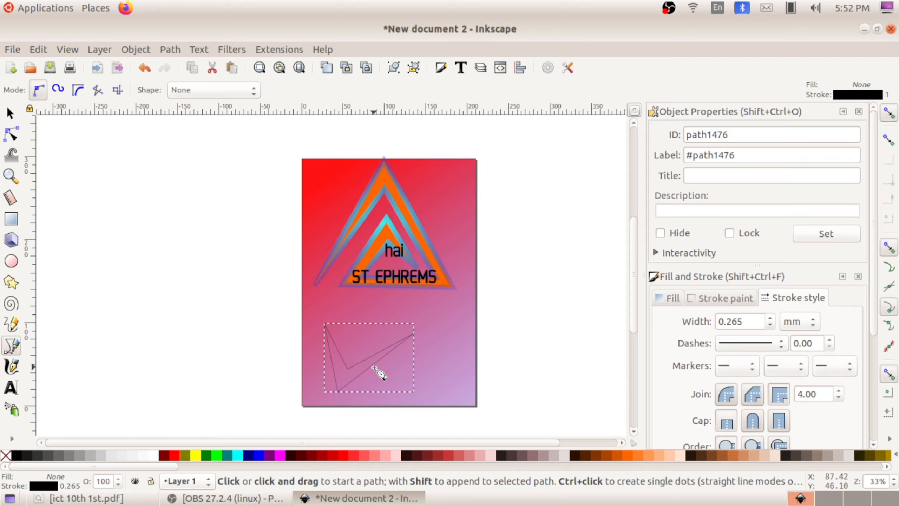
Fill the check-mark path with flat blue, R 0, G 0, B 255.
click(670, 299)
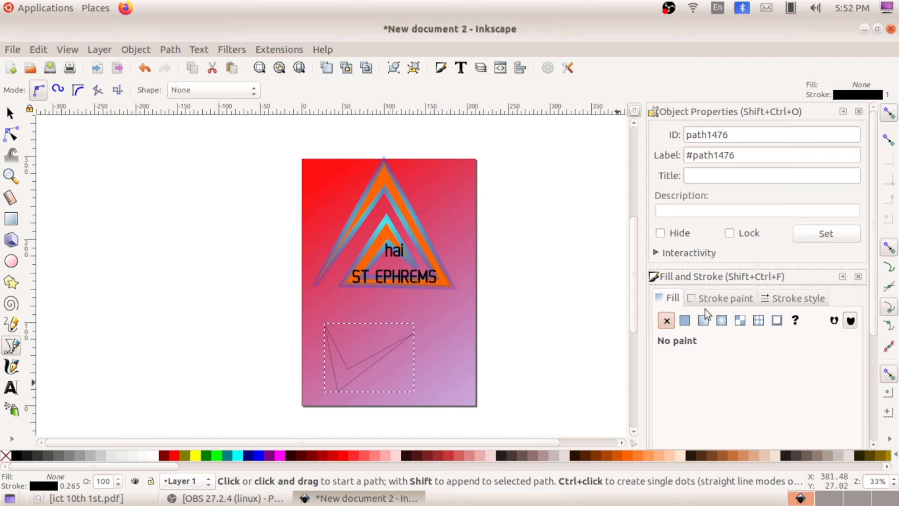
click(704, 321)
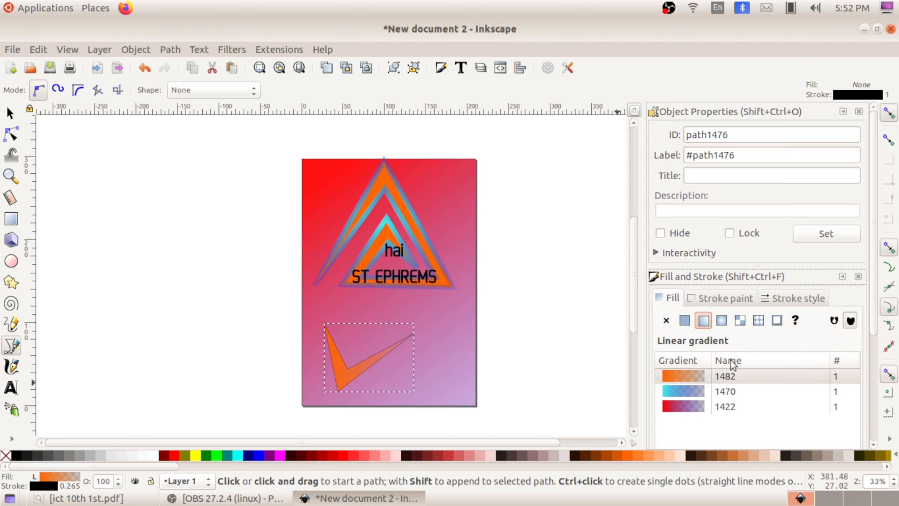
click(686, 371)
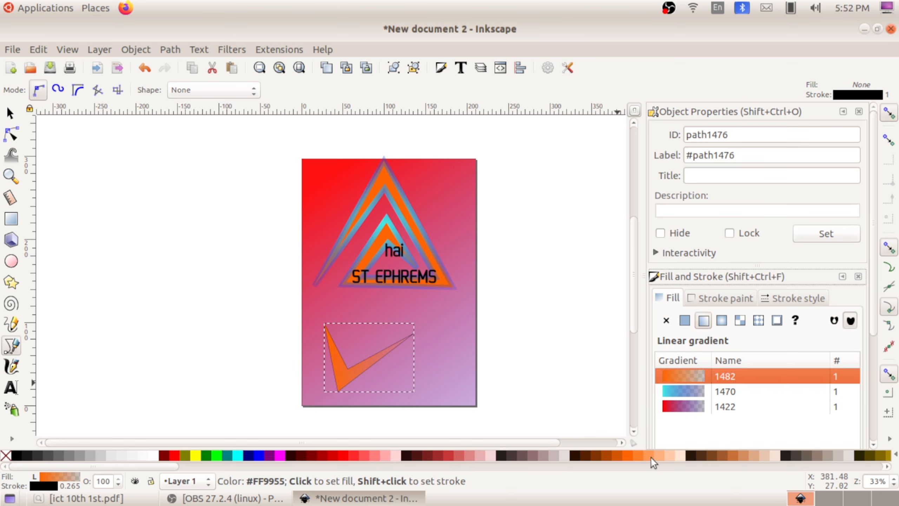
click(528, 455)
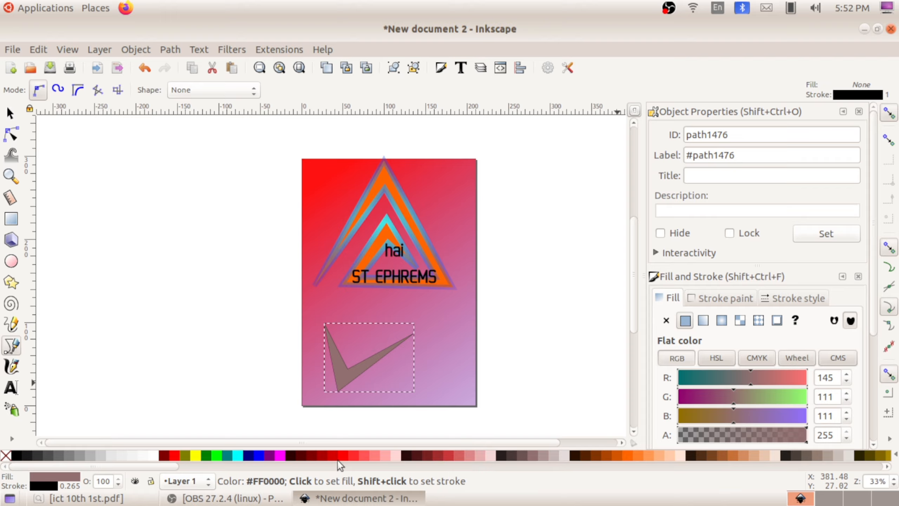
click(259, 456)
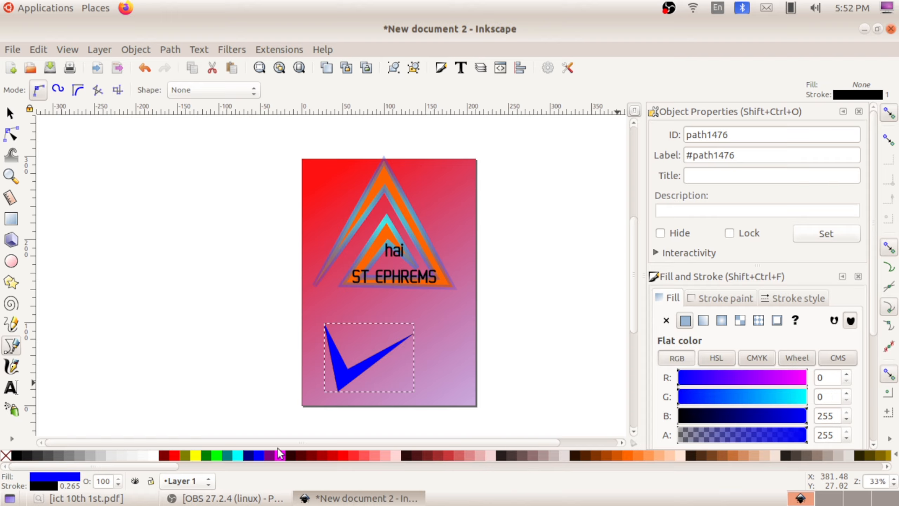
Increase the check-mark path's stroke width to 2.465 mm.
click(772, 296)
click(770, 318)
click(770, 318)
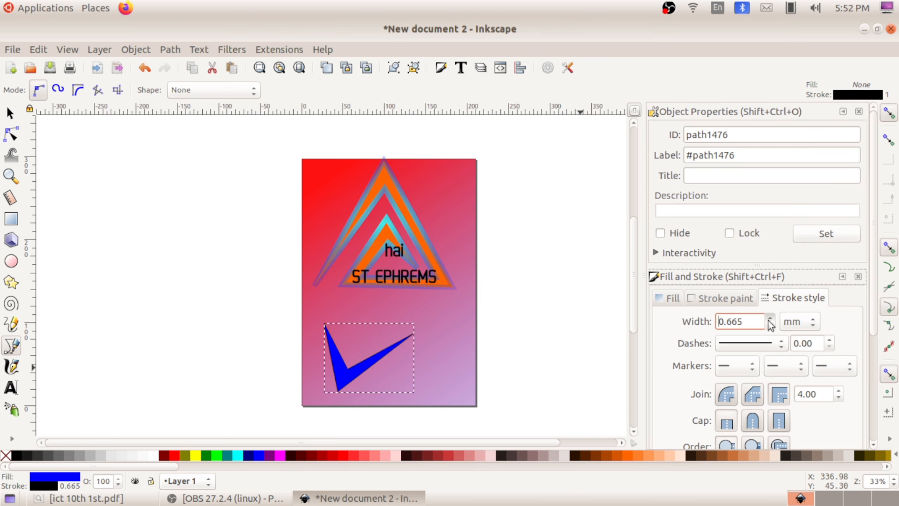
click(770, 318)
click(770, 318)
click(770, 318)
click(770, 319)
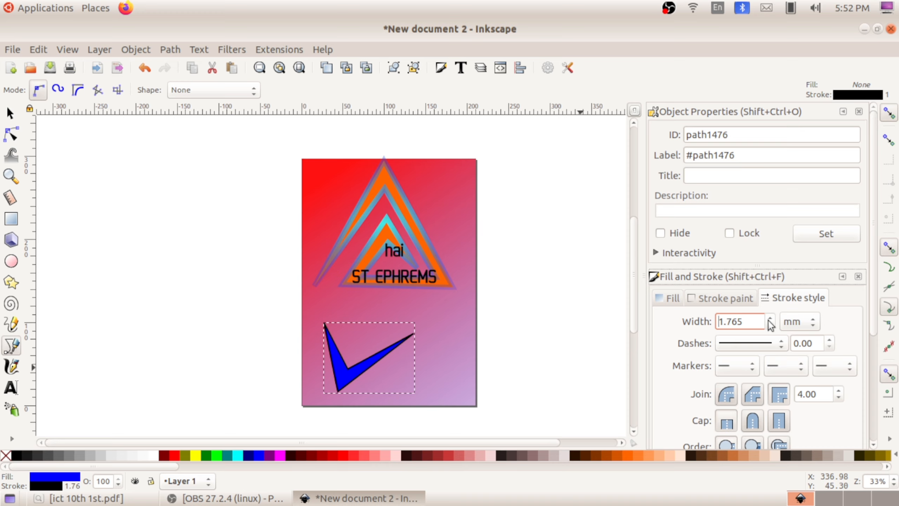
click(770, 319)
click(770, 319)
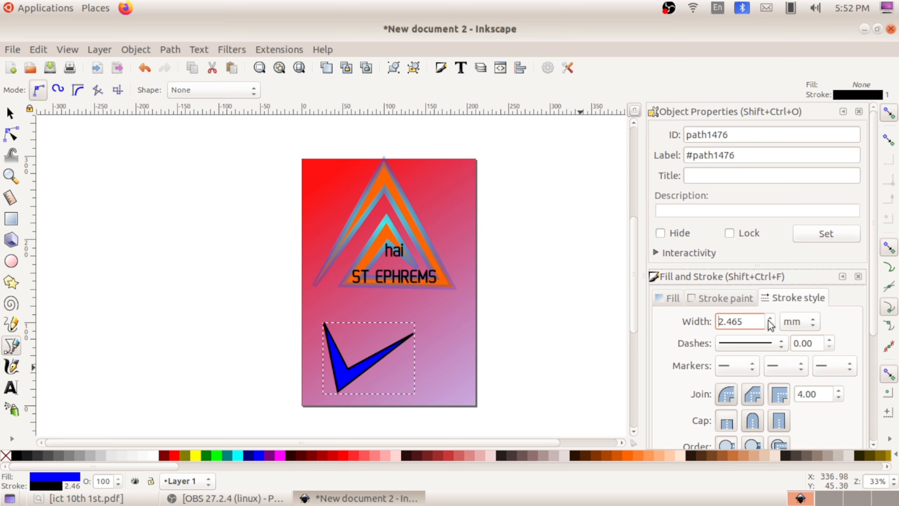
Change the check-mark path's fill to a linear gradient fading from blue to transparent.
click(673, 301)
click(721, 321)
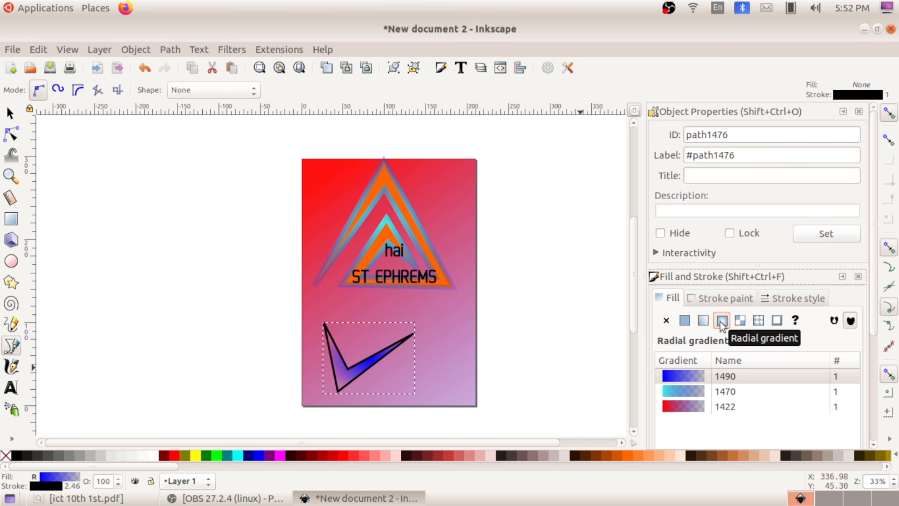
click(705, 325)
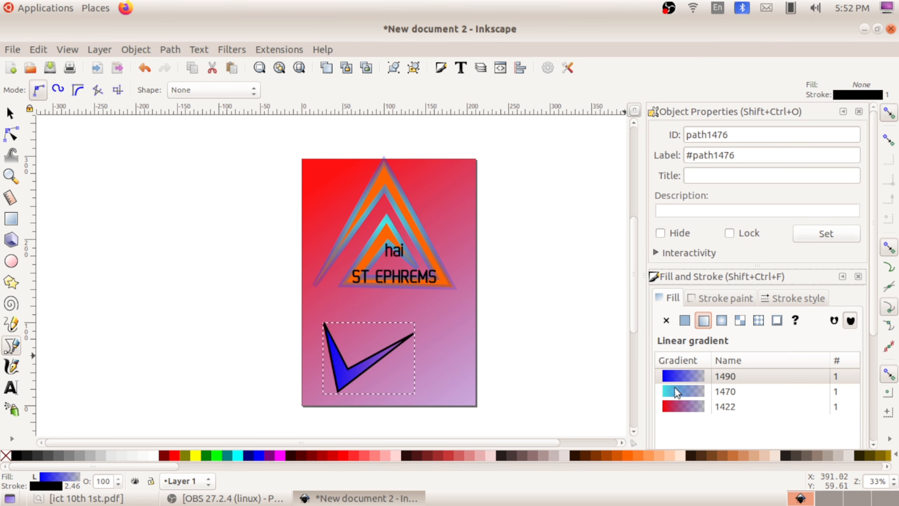
double_click(348, 376)
click(347, 376)
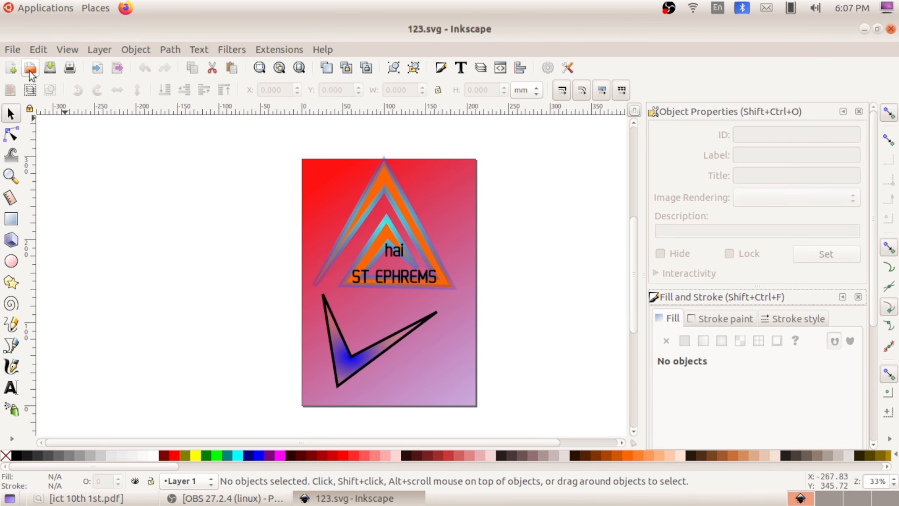
Import dr.jpg from the Pictures folder as an embedded image, with DPI from file and automatic rendering mode.
click(12, 50)
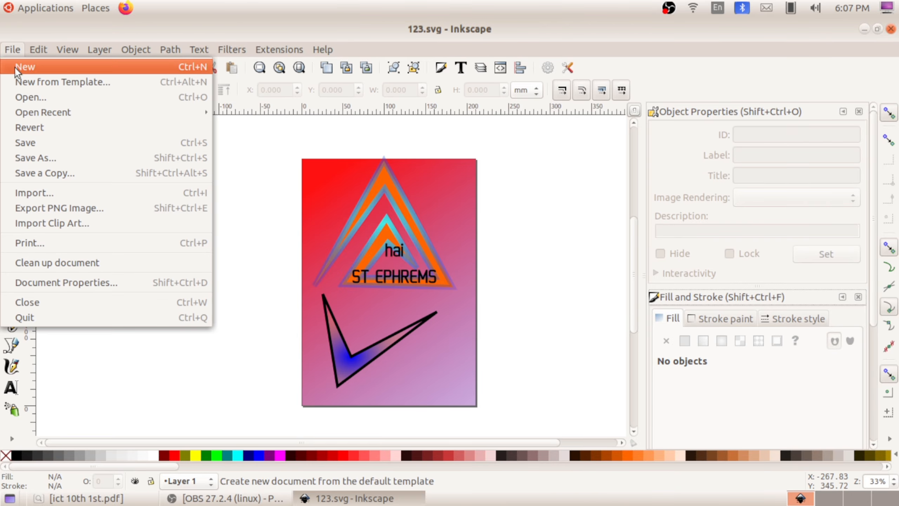
click(62, 200)
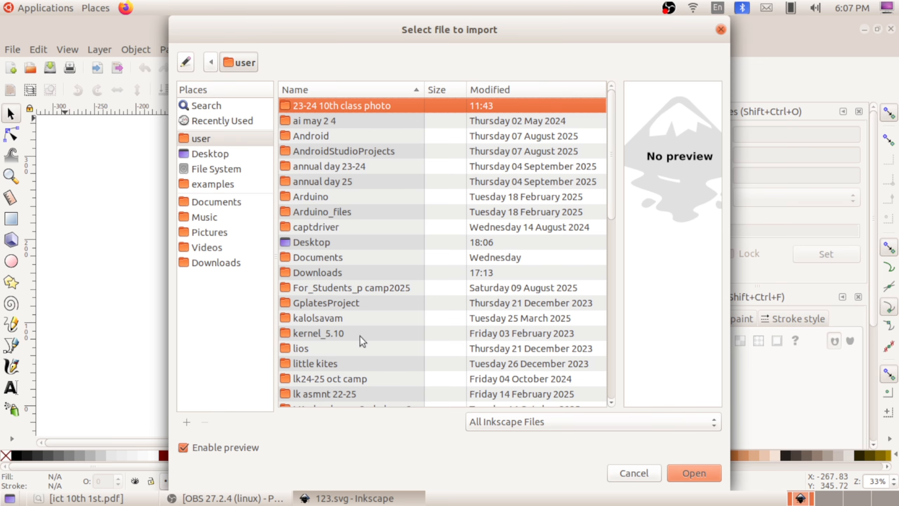
scroll(360, 336, down, 10)
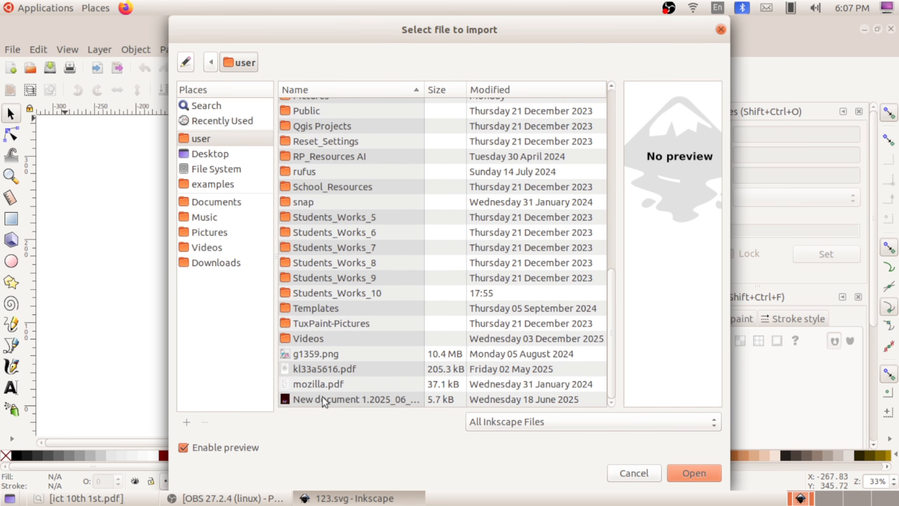
click(322, 398)
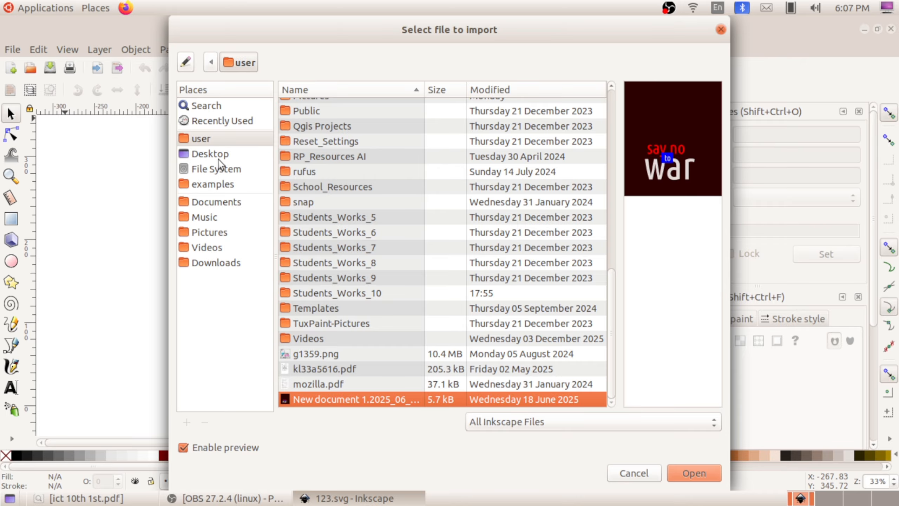
click(207, 233)
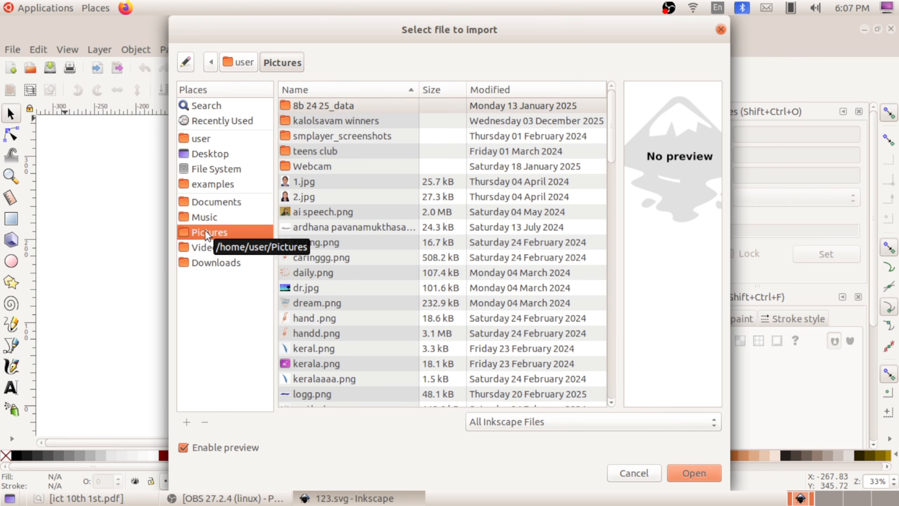
click(312, 286)
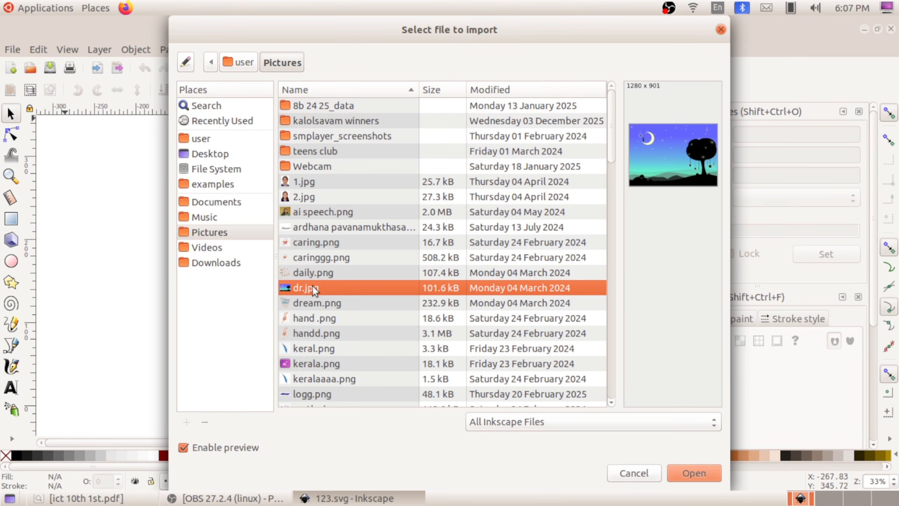
click(684, 472)
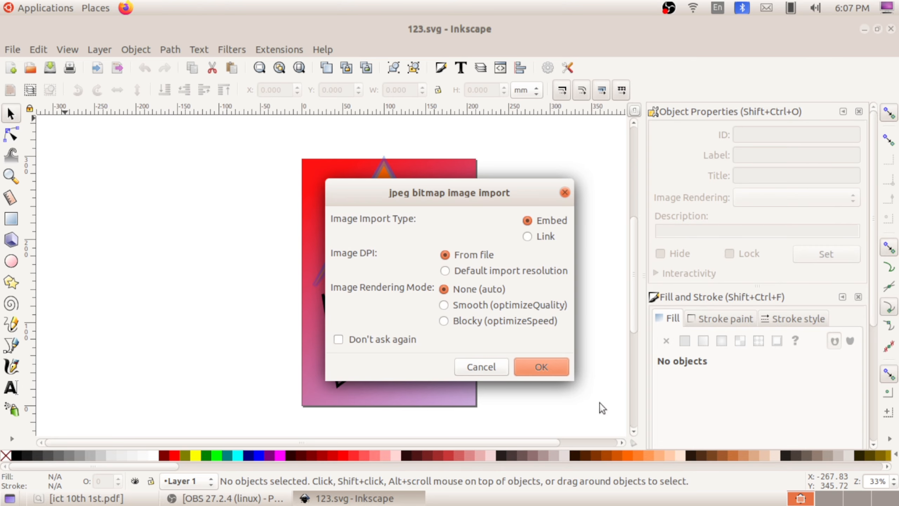
click(542, 368)
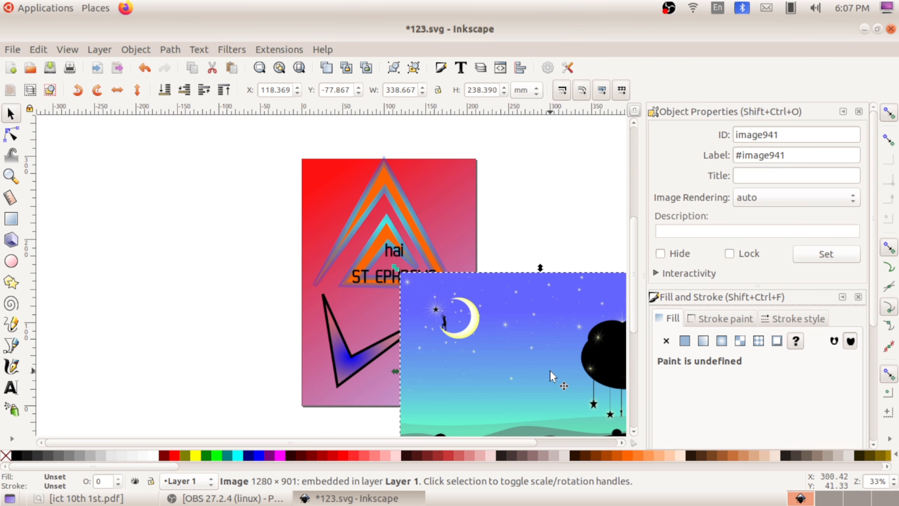
Scale the imported landscape image down to about 108 × 79 mm and place it over the lower part of the check-mark.
drag(550, 370, 392, 273)
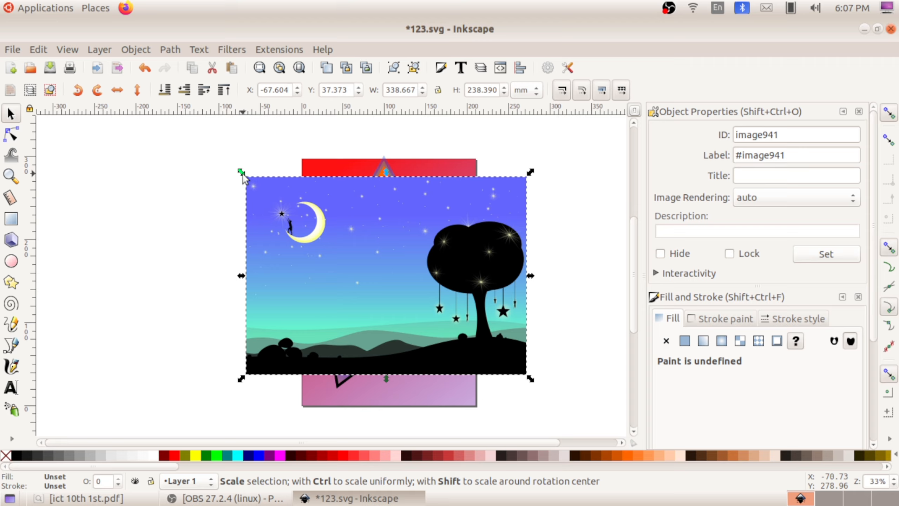
drag(242, 173, 434, 299)
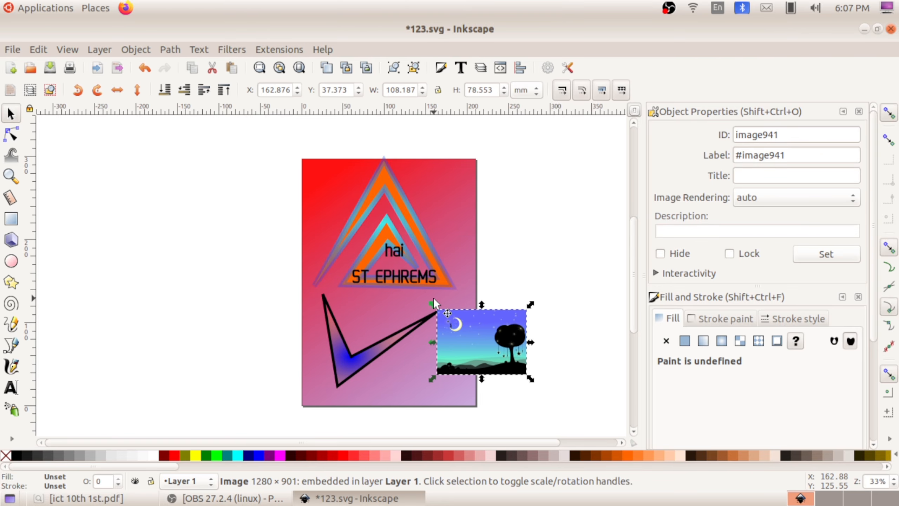
drag(493, 336, 409, 365)
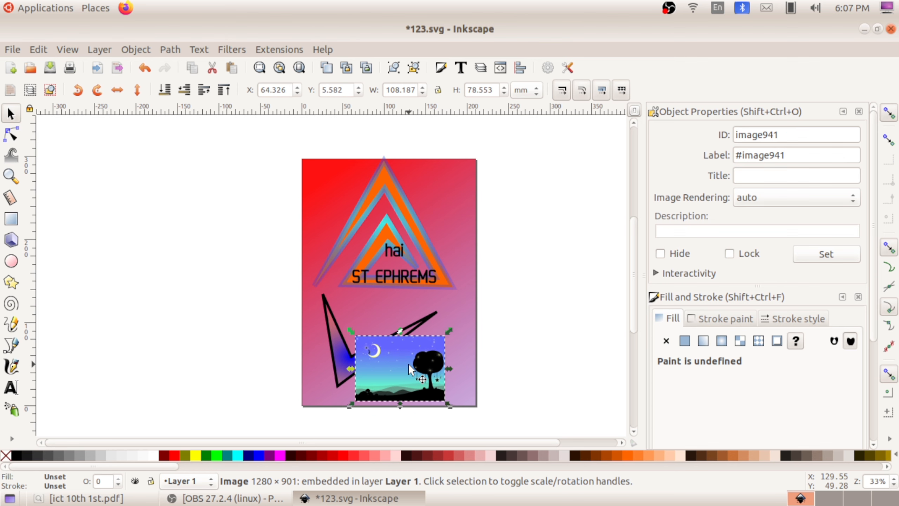
Lower the landscape image two levels in the stacking order and raise it back above the check-mark shape.
key(Page_Down)
key(Page_Down)
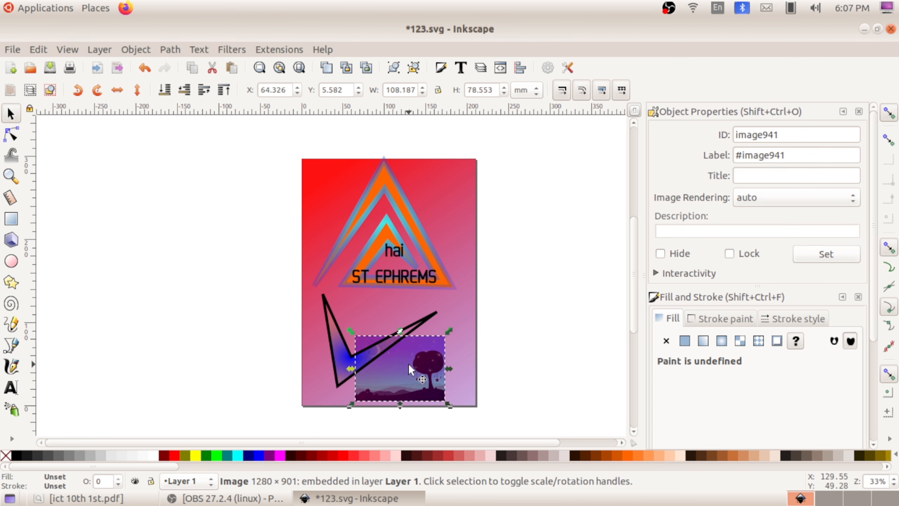
key(Page_Up)
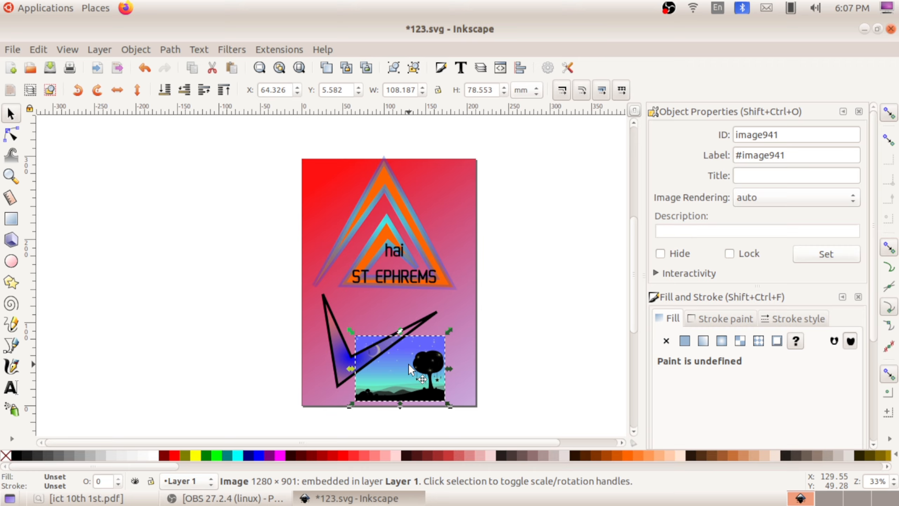
click(409, 364)
key(Page_Up)
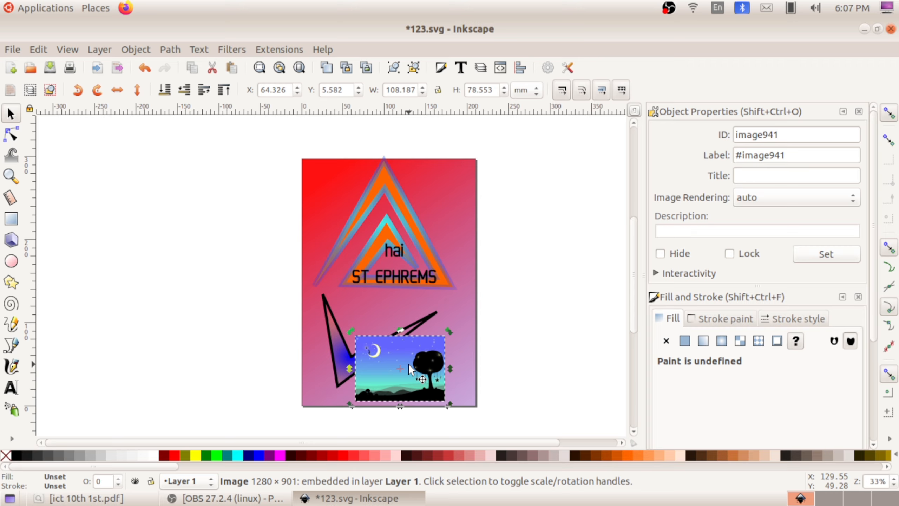
Rotate the landscape image slightly and reposition its rotation centre within the image.
click(437, 341)
click(436, 343)
mouse_move(444, 332)
mouse_down()
mouse_move(433, 328)
mouse_move(451, 331)
mouse_up()
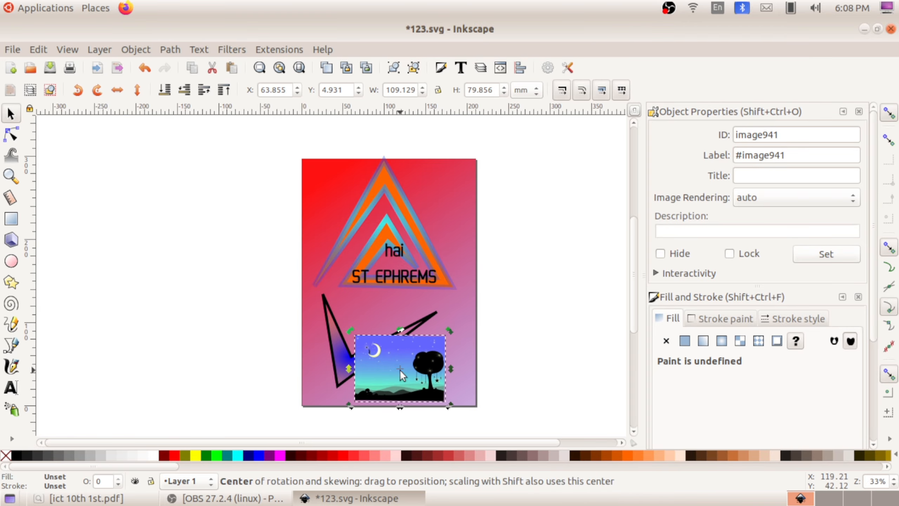
drag(400, 370, 371, 389)
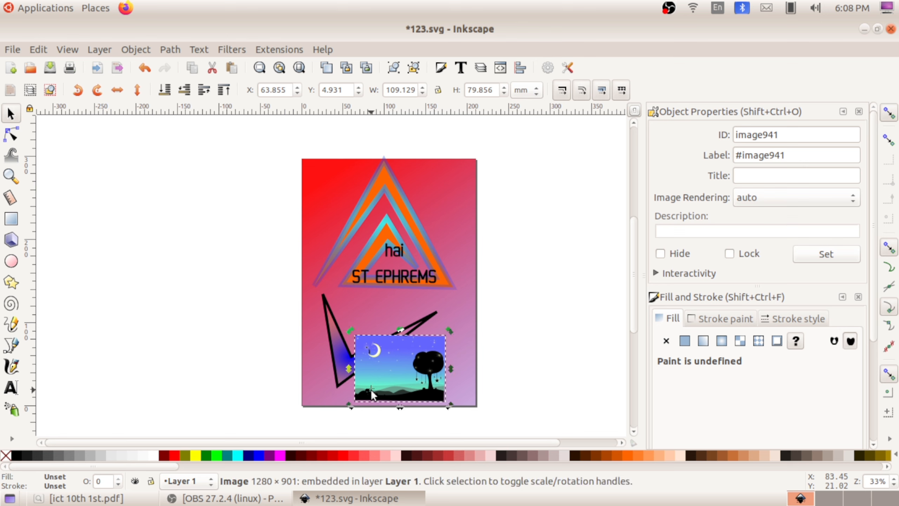
mouse_move(449, 328)
mouse_down()
mouse_move(401, 306)
mouse_move(345, 301)
mouse_move(444, 312)
mouse_move(468, 327)
mouse_move(472, 315)
mouse_move(400, 308)
mouse_move(430, 317)
mouse_move(445, 337)
mouse_up()
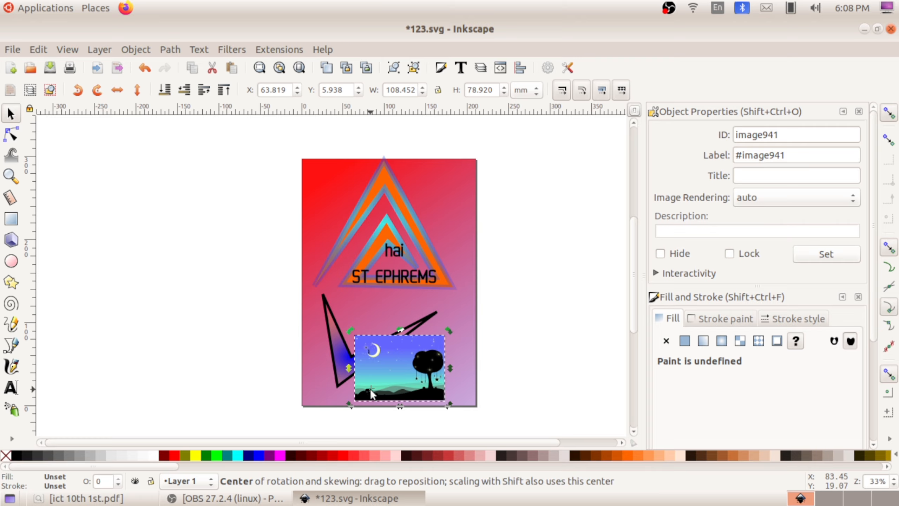
drag(370, 393, 430, 350)
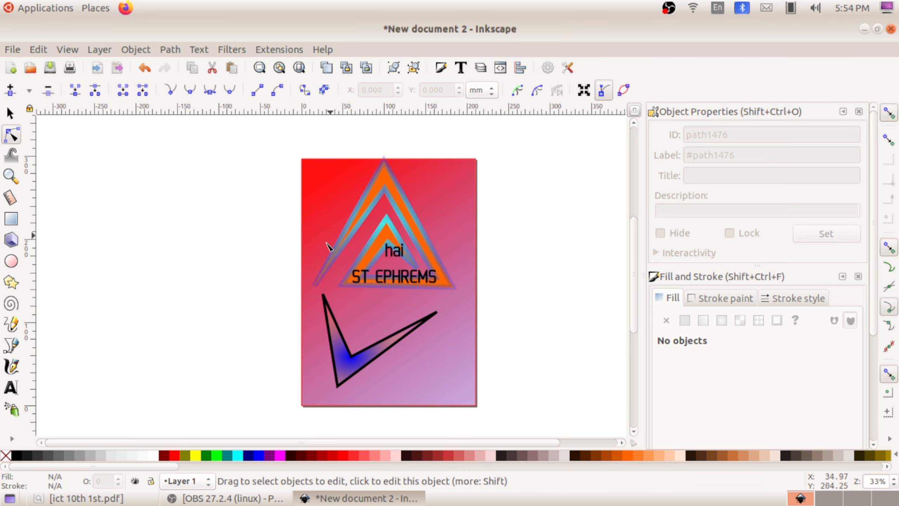
Save the document as an Inkscape SVG named 123 in the Students_Works_10 folder.
click(13, 49)
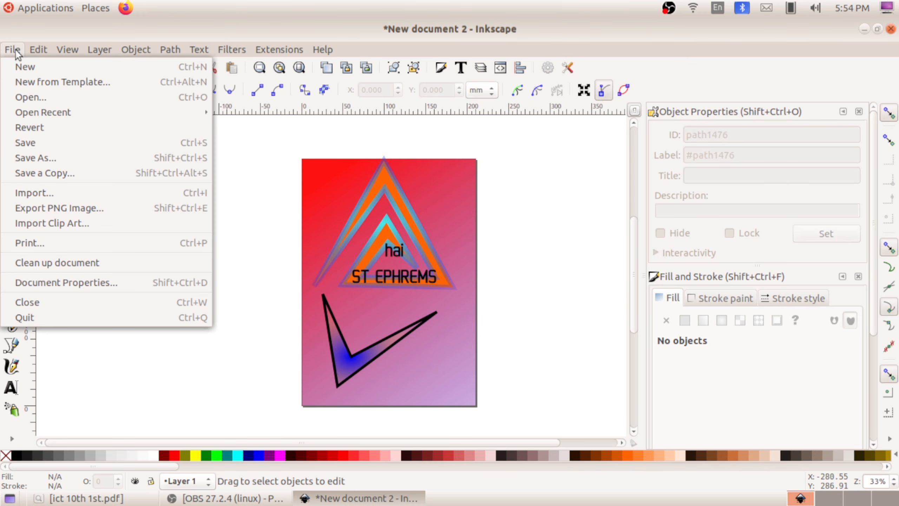
click(58, 158)
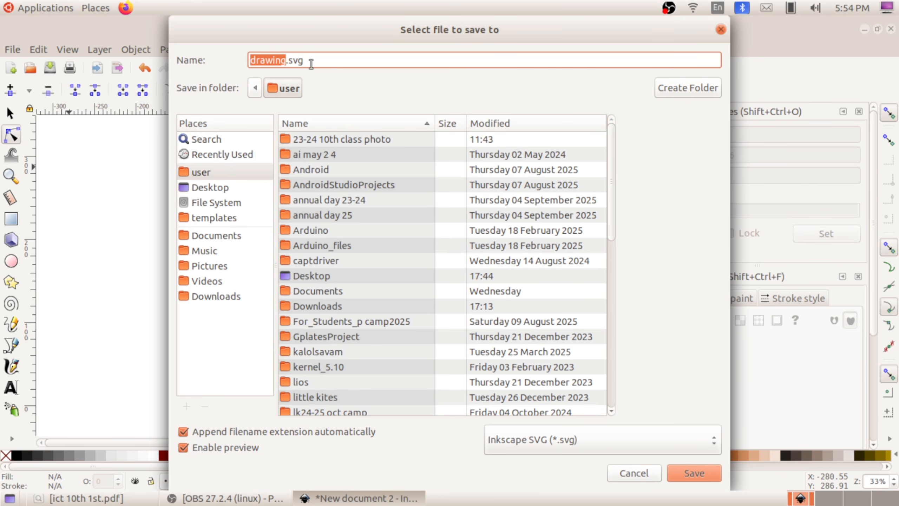
scroll(331, 284, down, 10)
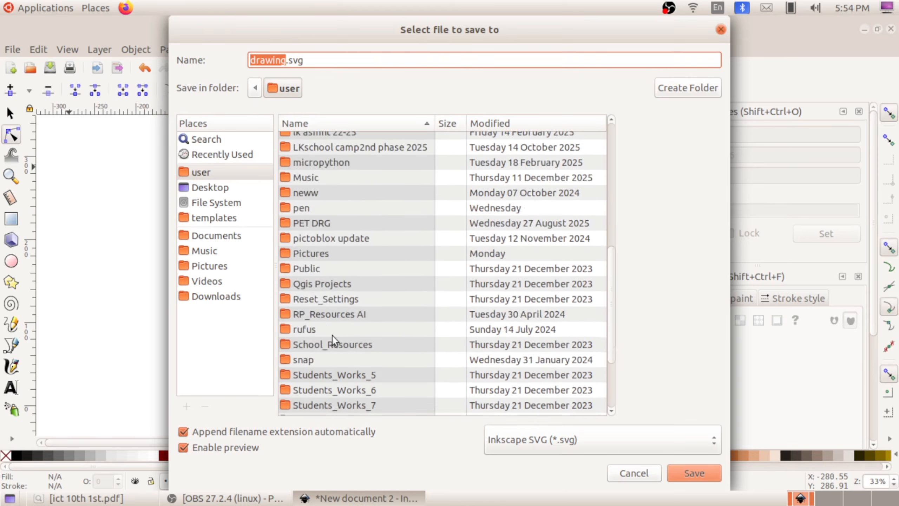
double_click(292, 348)
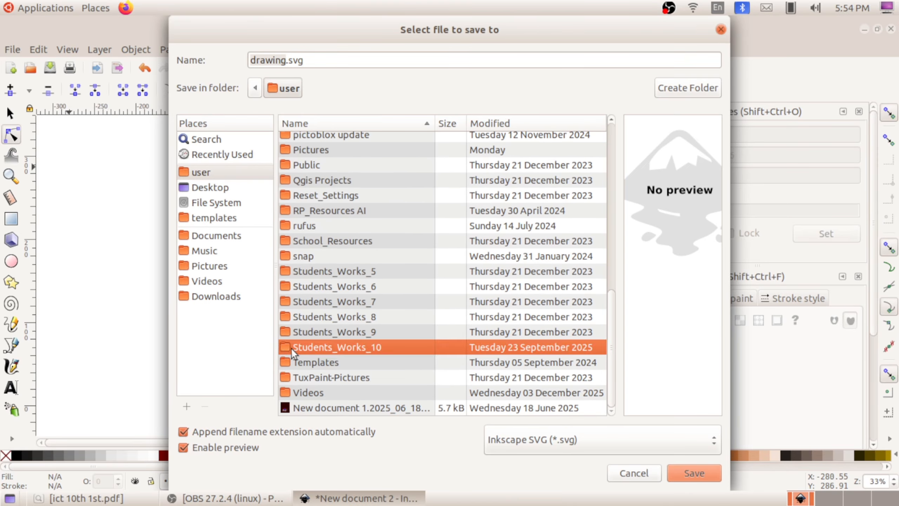
click(265, 57)
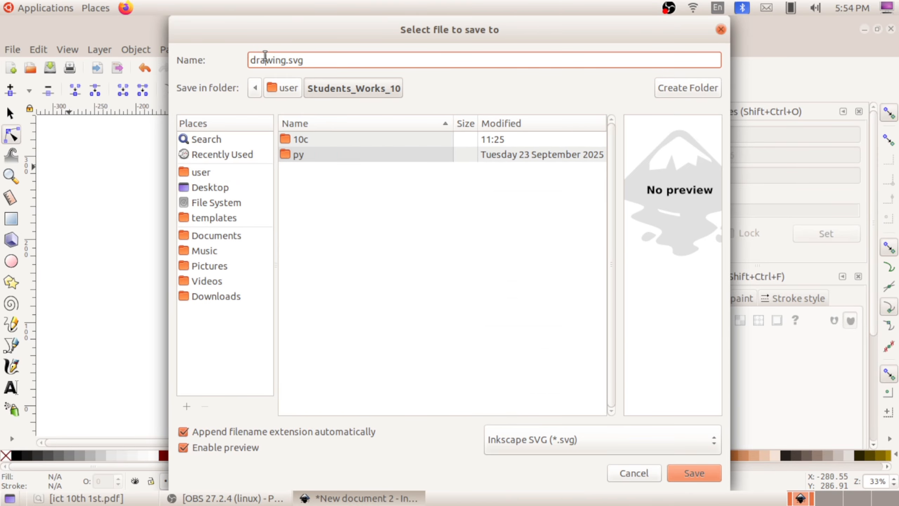
double_click(265, 57)
text(123)
click(694, 474)
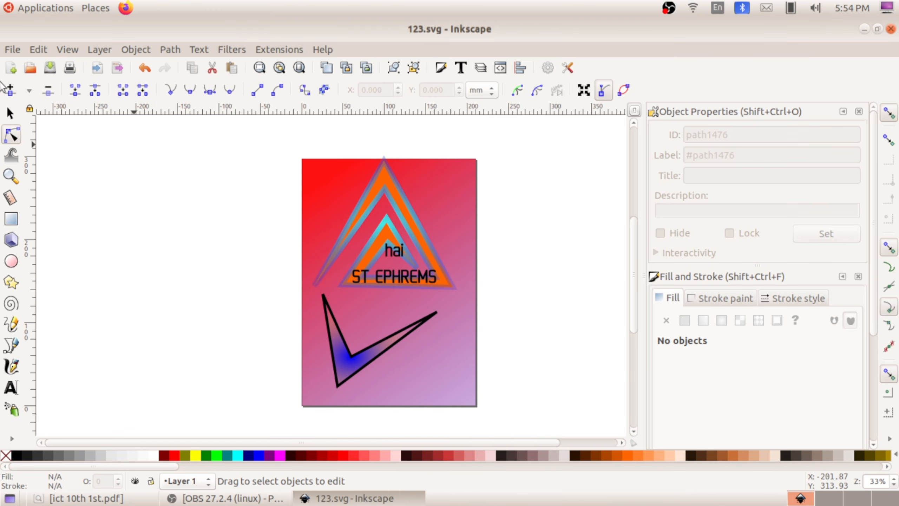
Set up a PNG export of the drawing with the file name 123 in the Students_Works_10 folder.
click(12, 49)
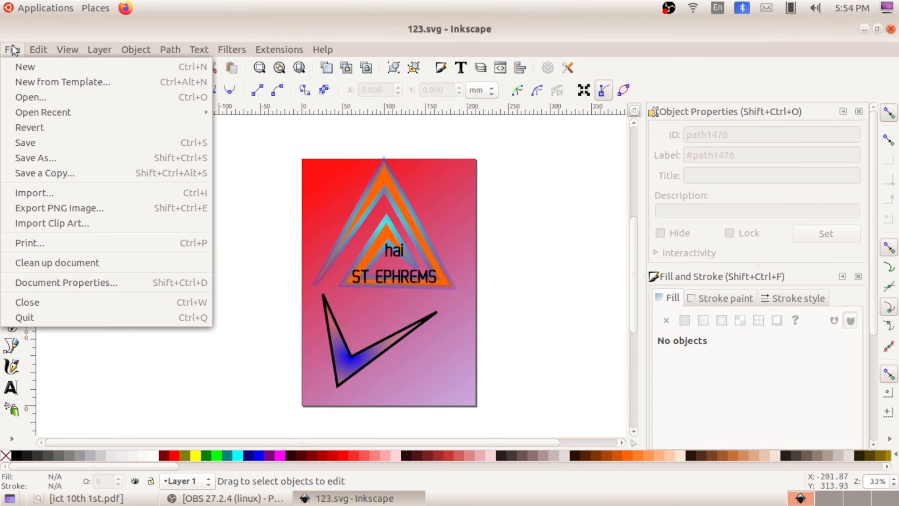
click(37, 210)
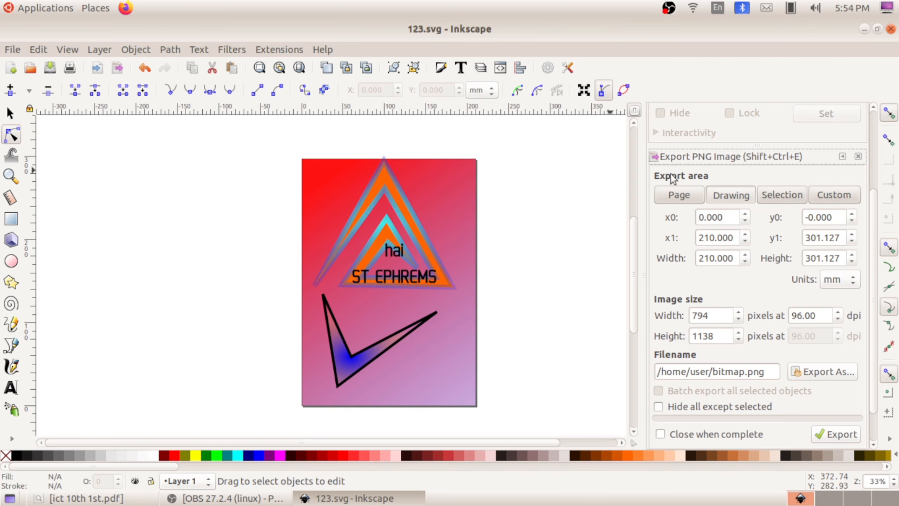
scroll(879, 215, down, 2)
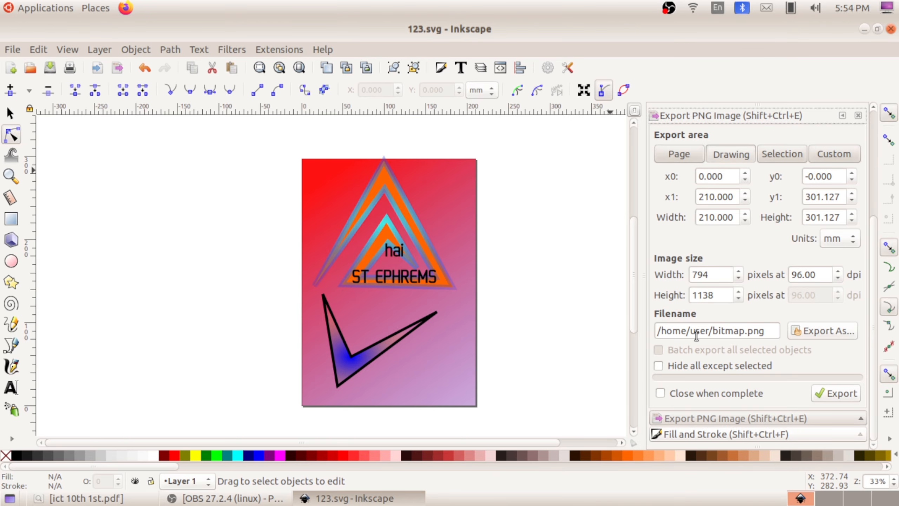
click(819, 332)
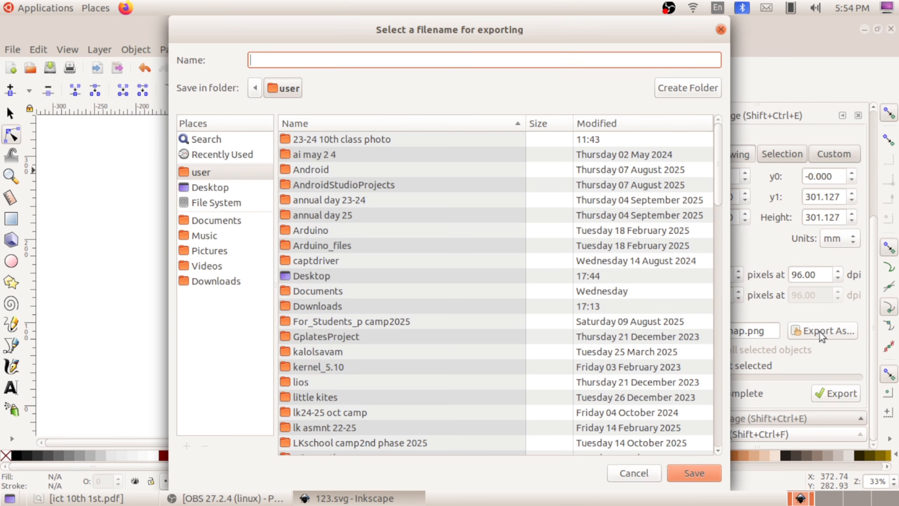
scroll(345, 340, down, 10)
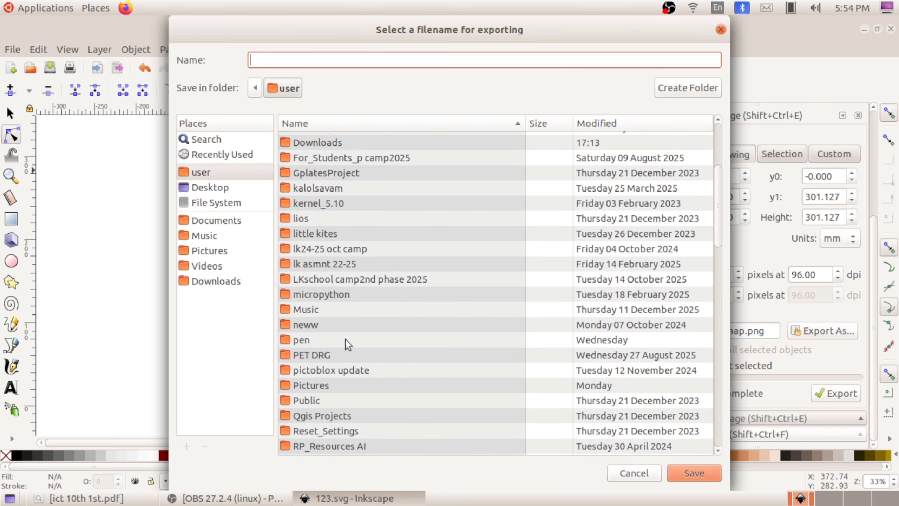
double_click(345, 293)
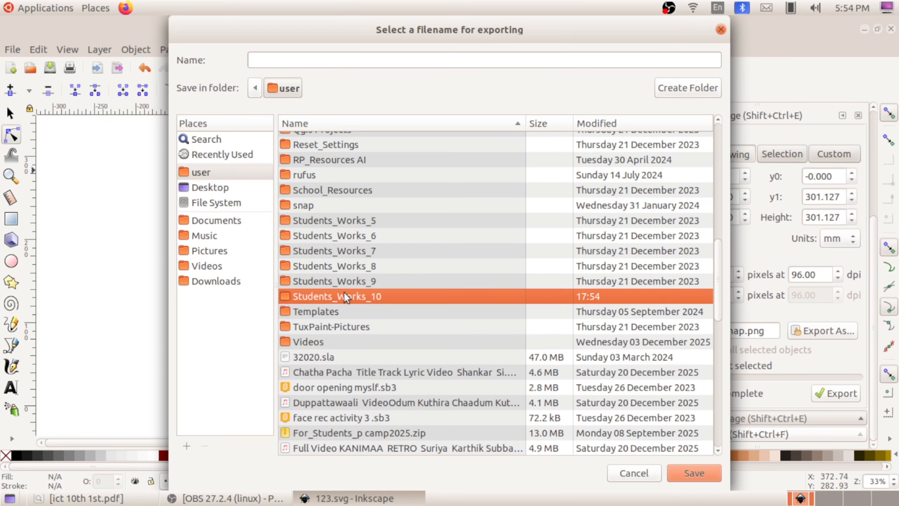
click(303, 63)
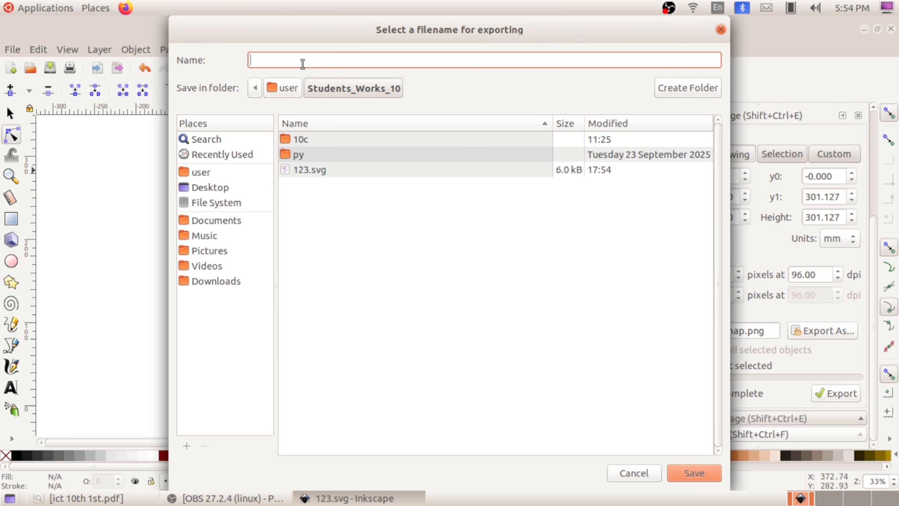
text(123)
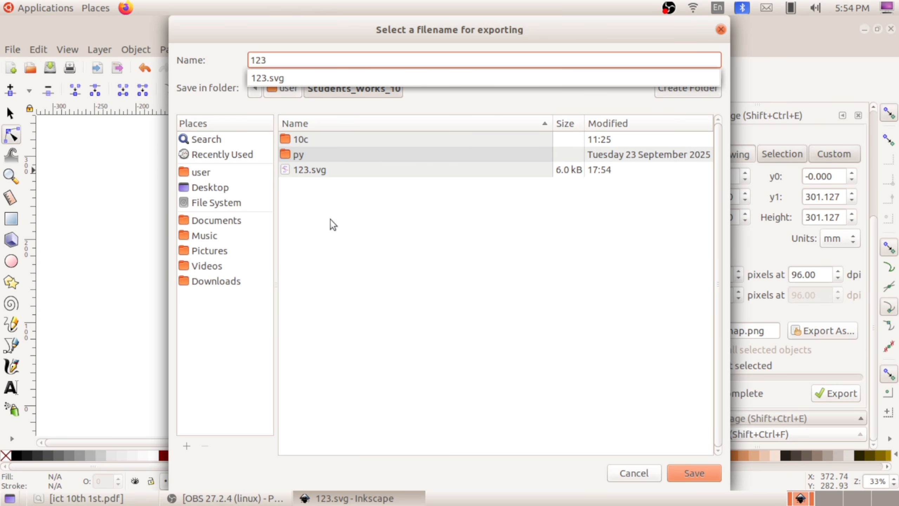
click(332, 258)
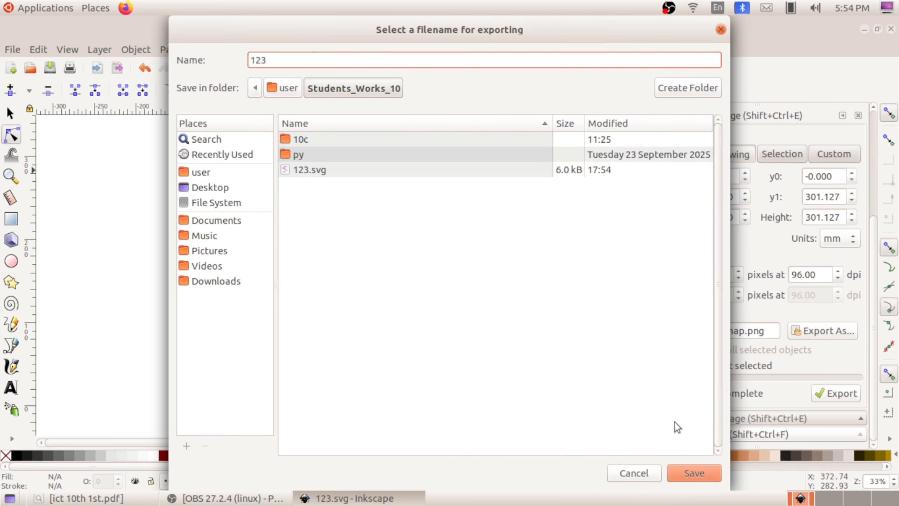
click(694, 478)
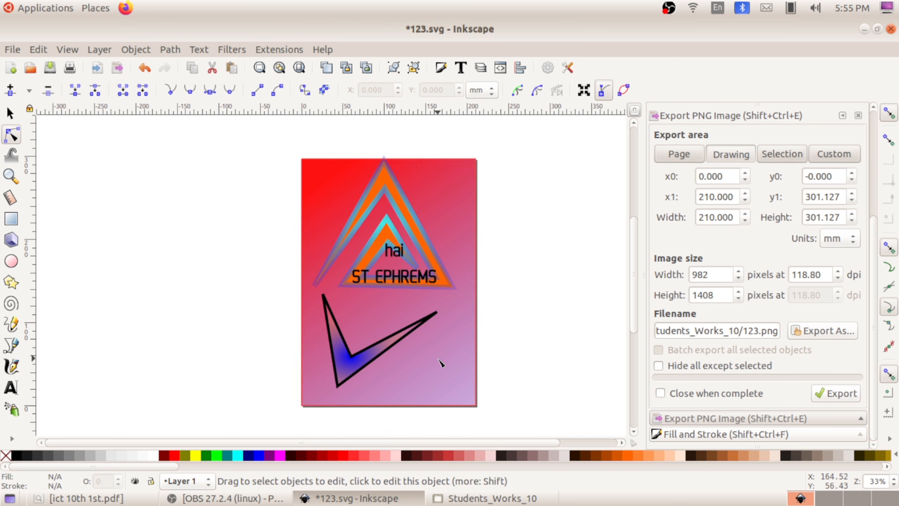
Select the gradient background rectangle and set its opacity to 100%.
click(441, 362)
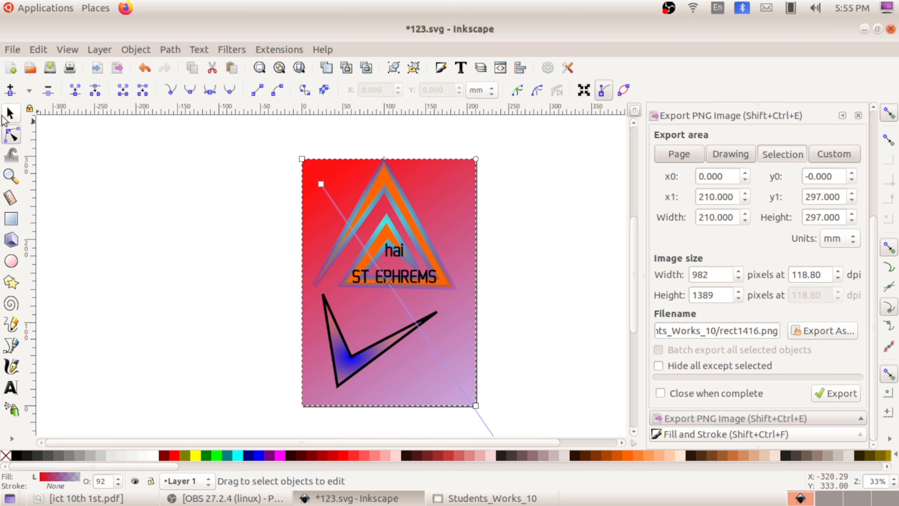
click(5, 119)
click(455, 381)
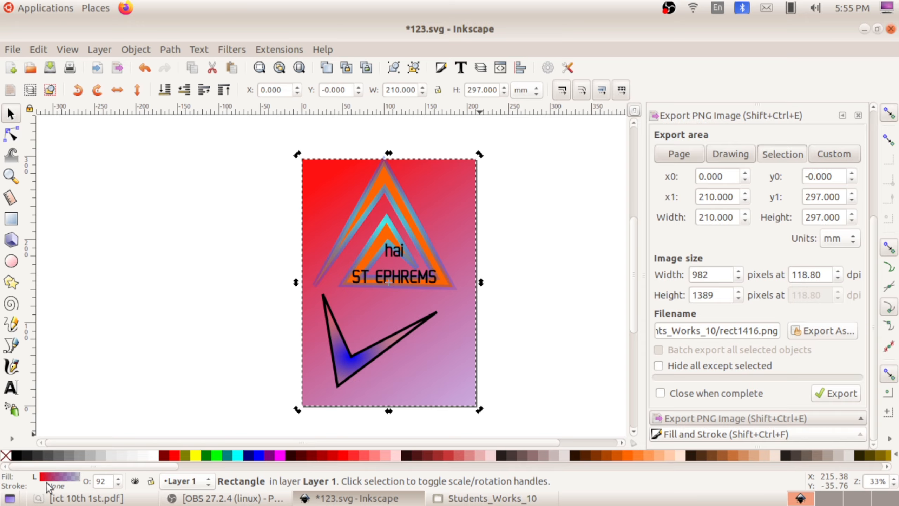
click(119, 478)
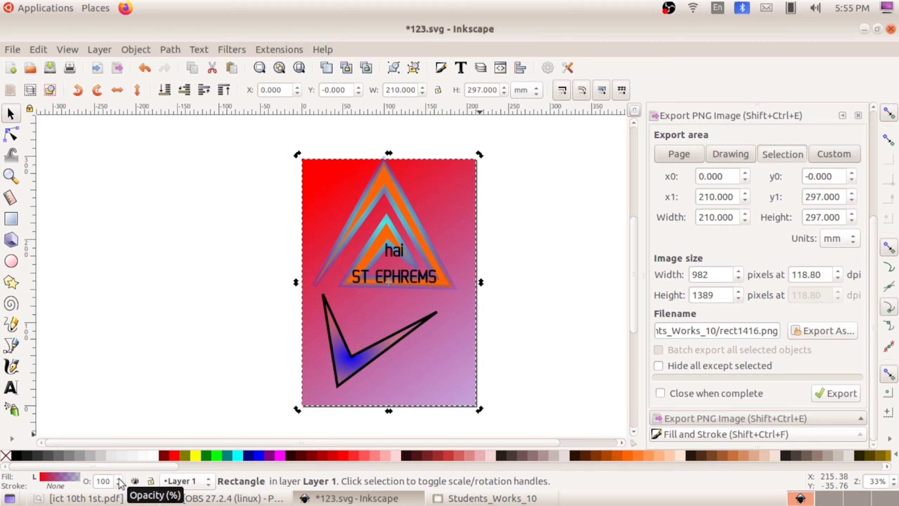
Export the selected background area as a PNG image named 1234 in the Students_Works_10 folder.
click(12, 49)
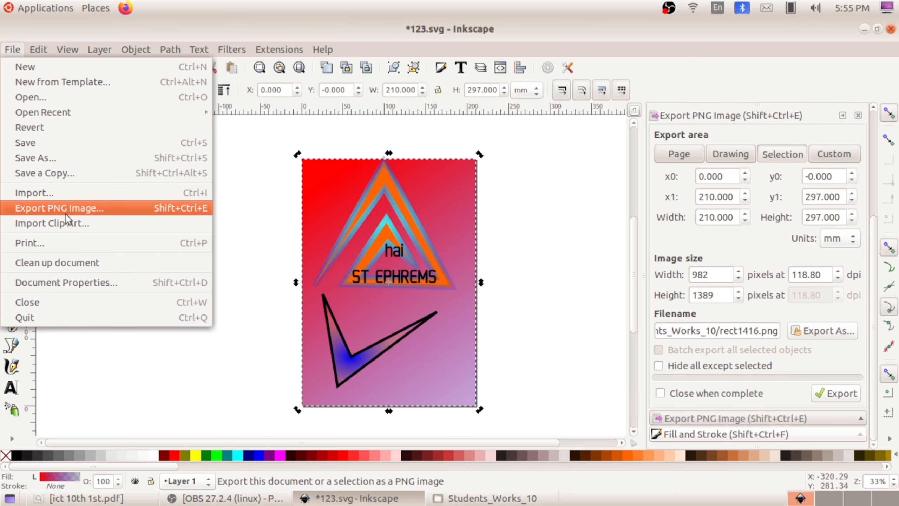
click(81, 212)
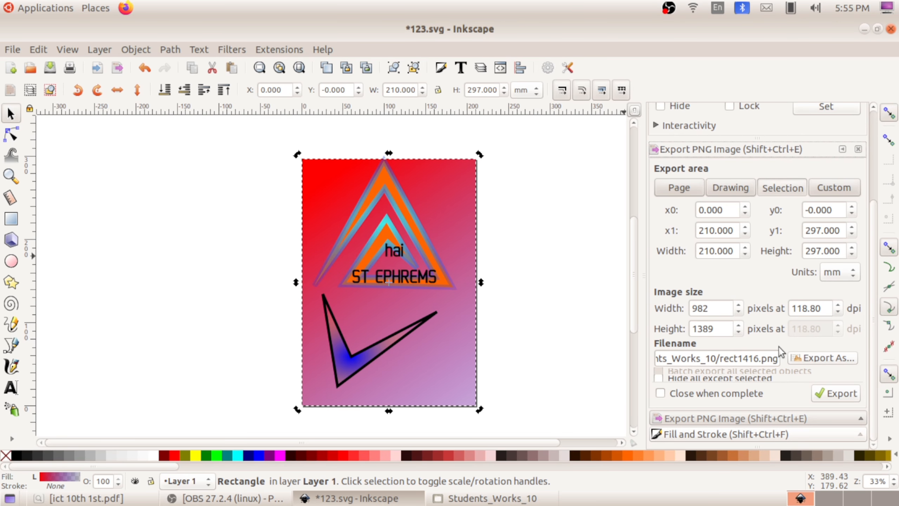
click(828, 358)
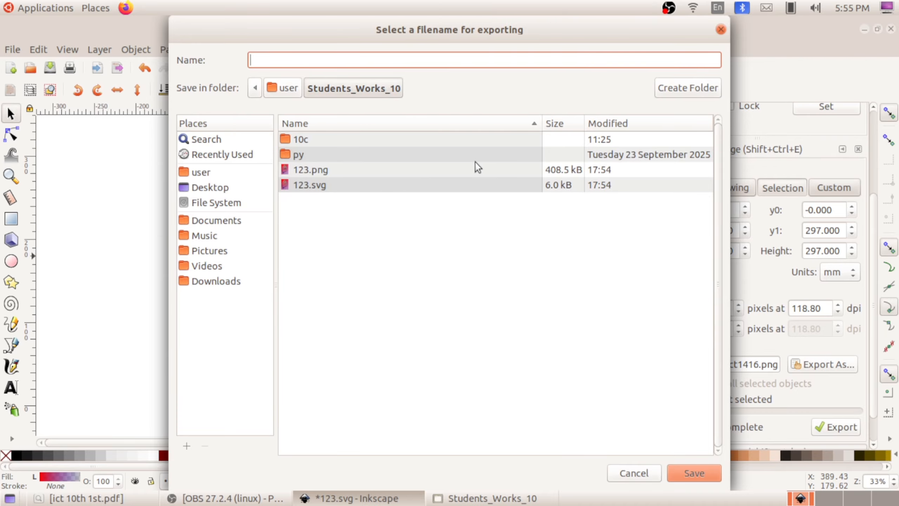
text(1234)
click(710, 480)
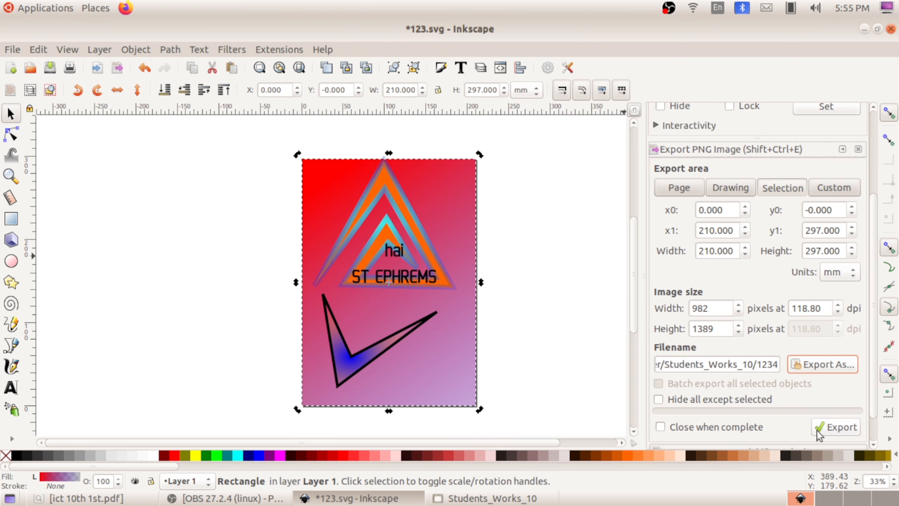
click(830, 429)
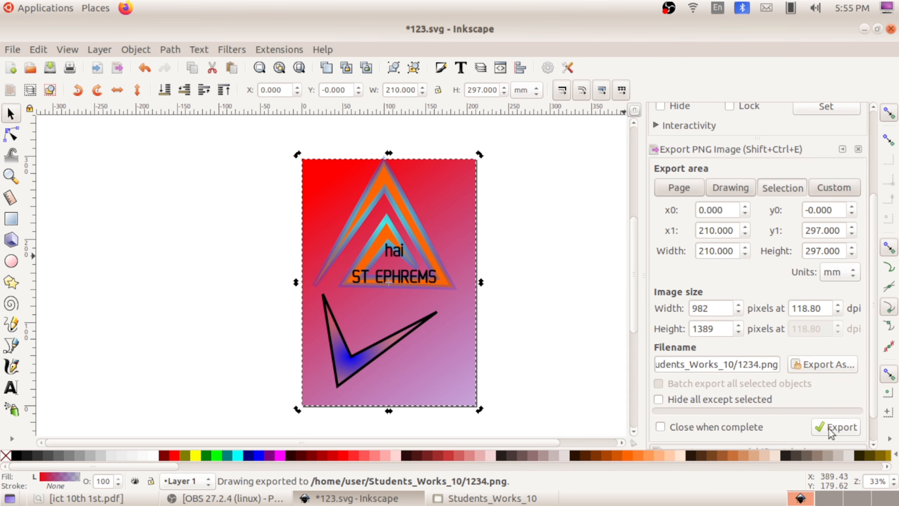